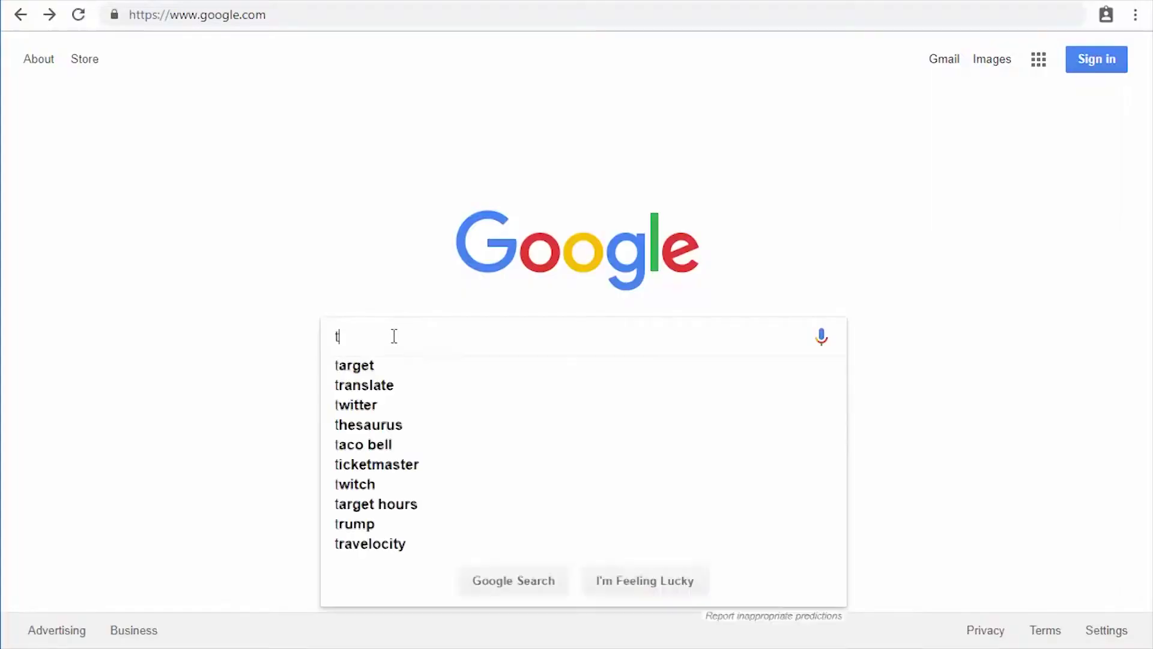
Find the Tinkercad website through a search for "tinkercad" and sign in there
text(inkercad)
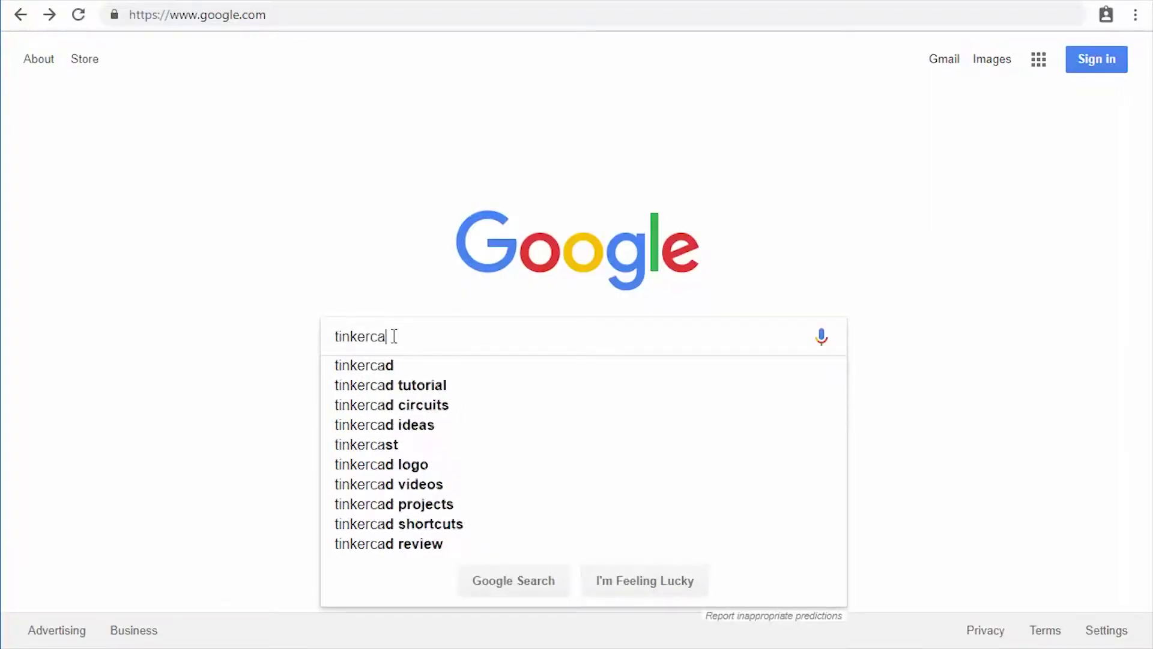
key(Return)
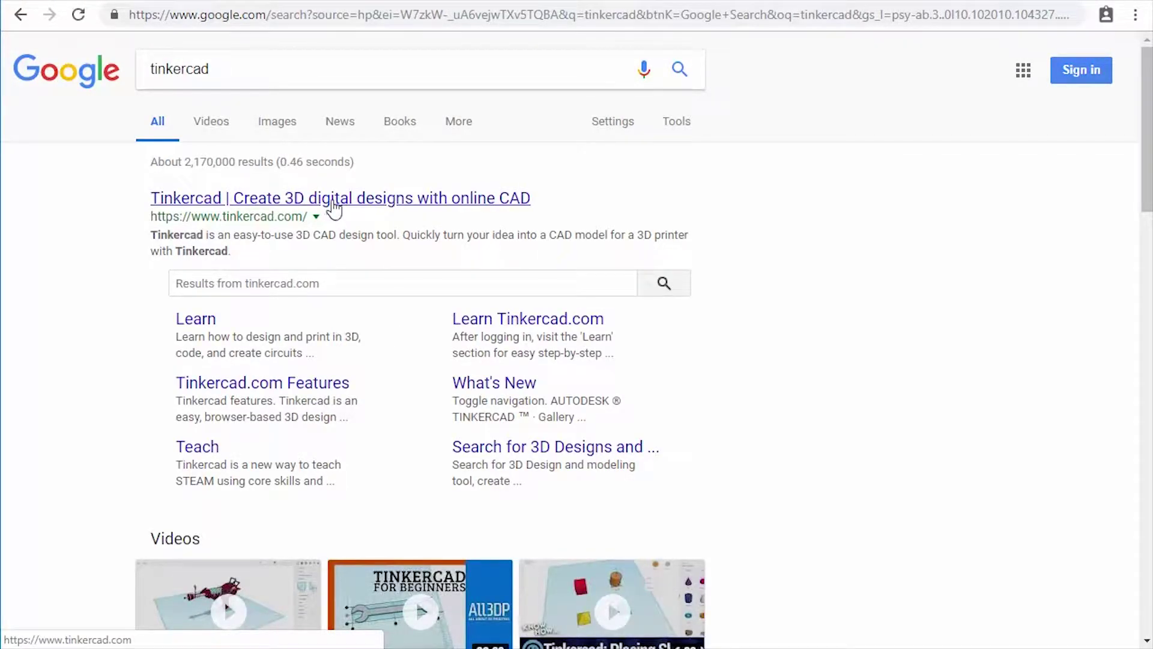
click(333, 201)
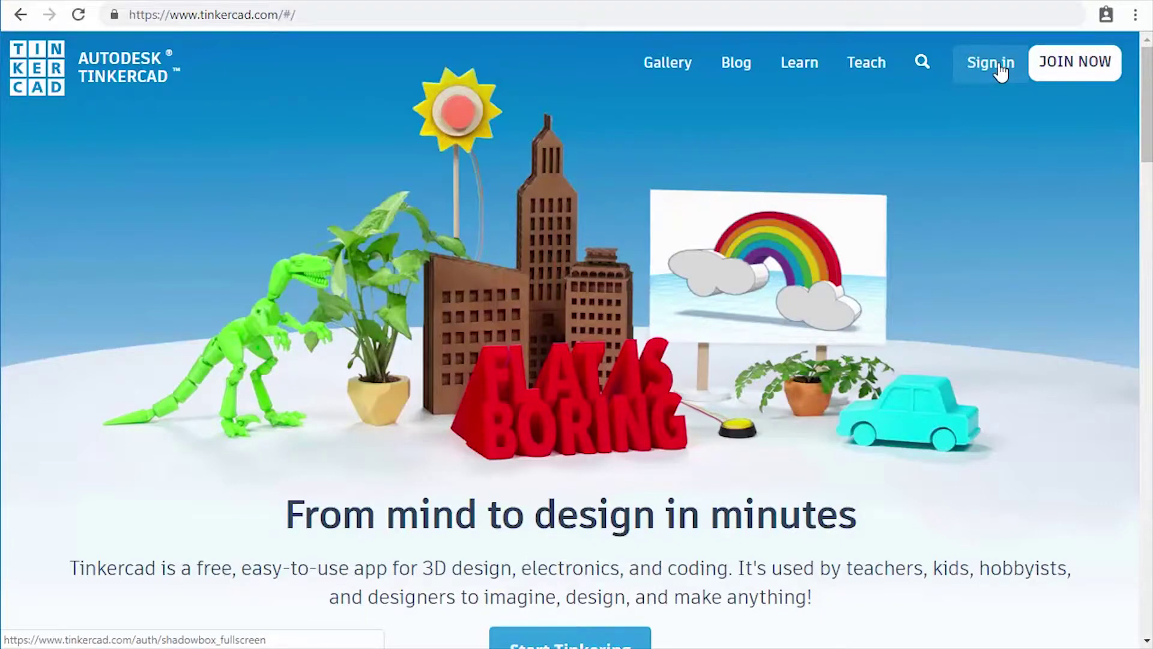
click(1003, 70)
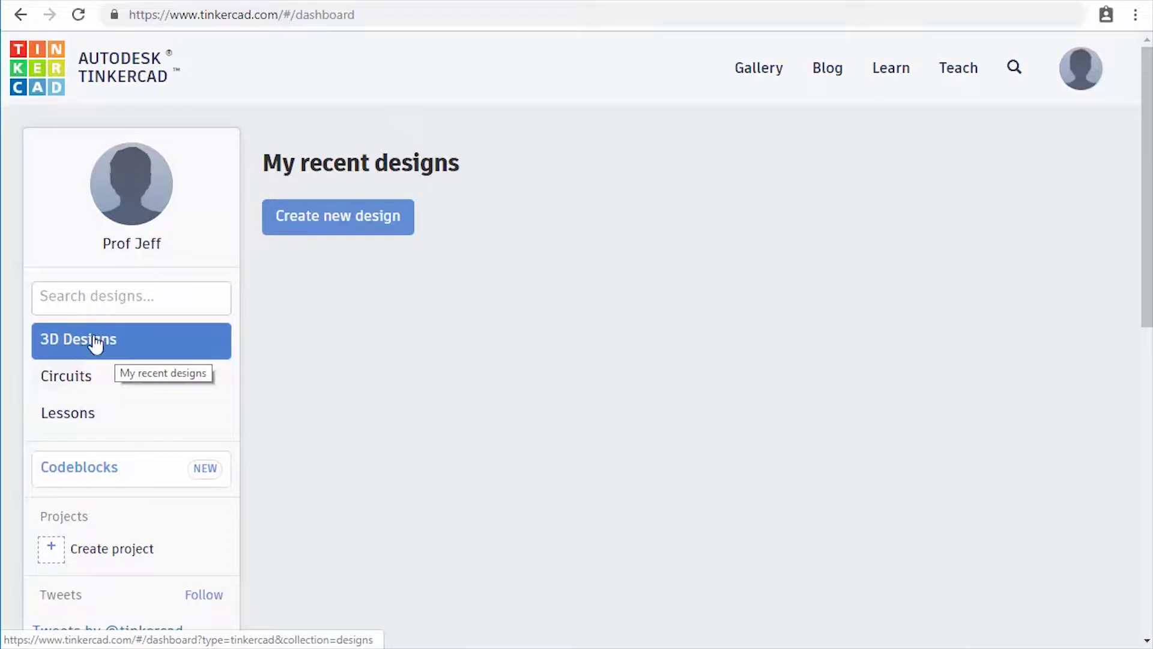
Create a new circuit in the Circuits section of the dashboard
click(89, 388)
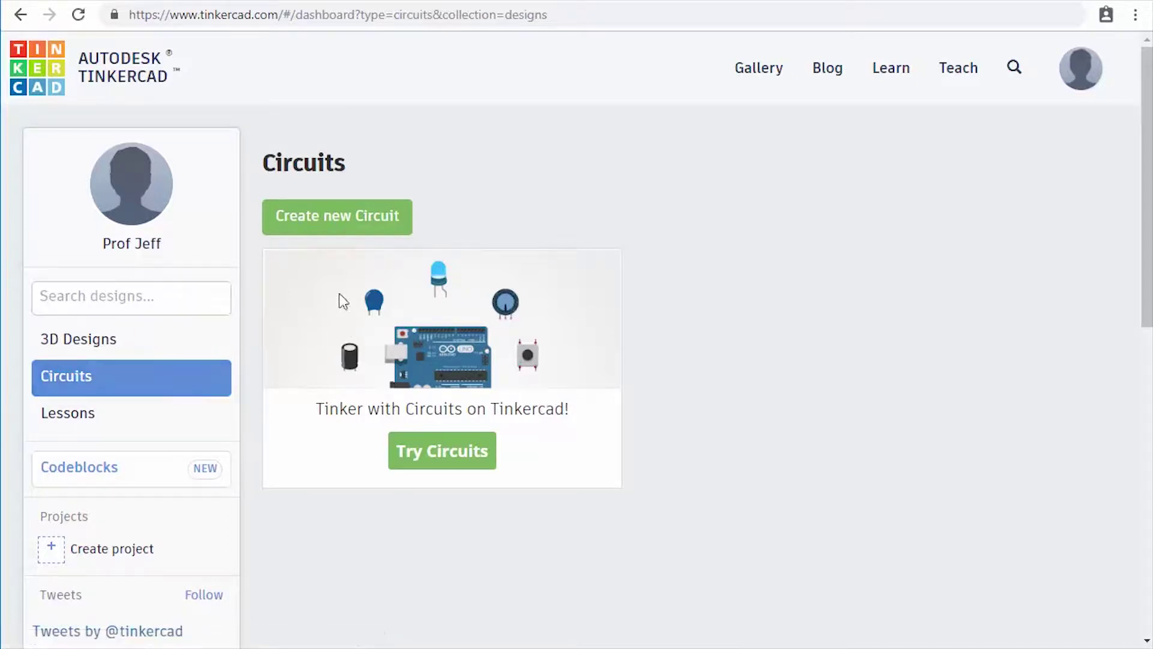
click(314, 215)
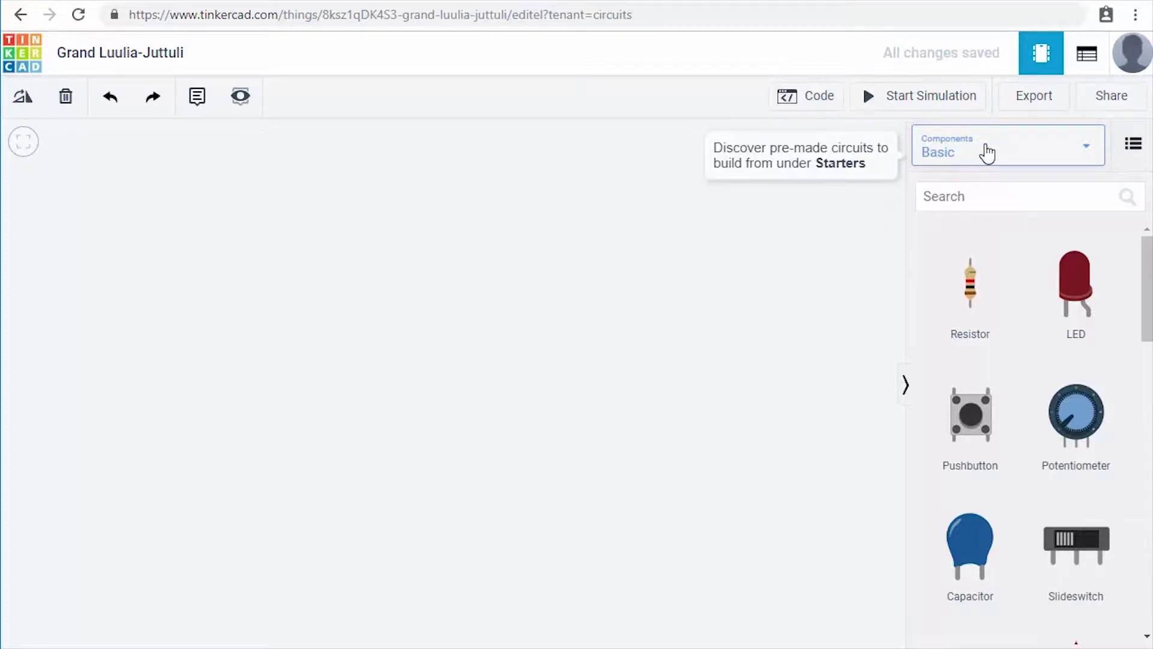
Place an Arduino Uno R3 from the Basic components on the left half of the empty workspace
click(986, 153)
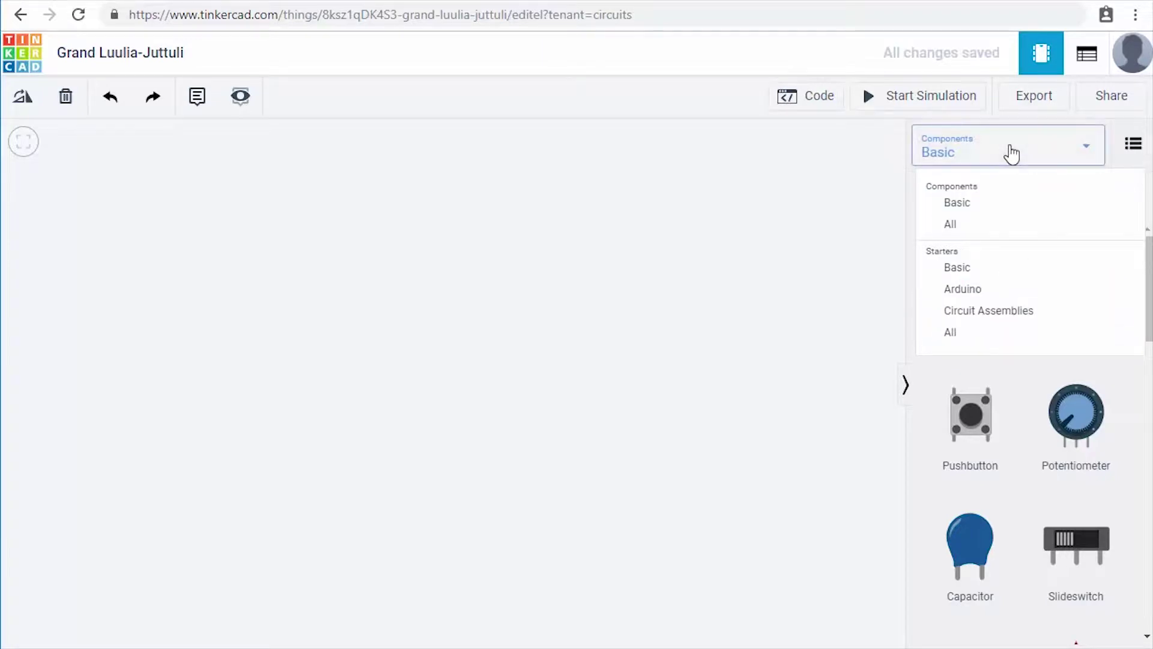
click(1011, 150)
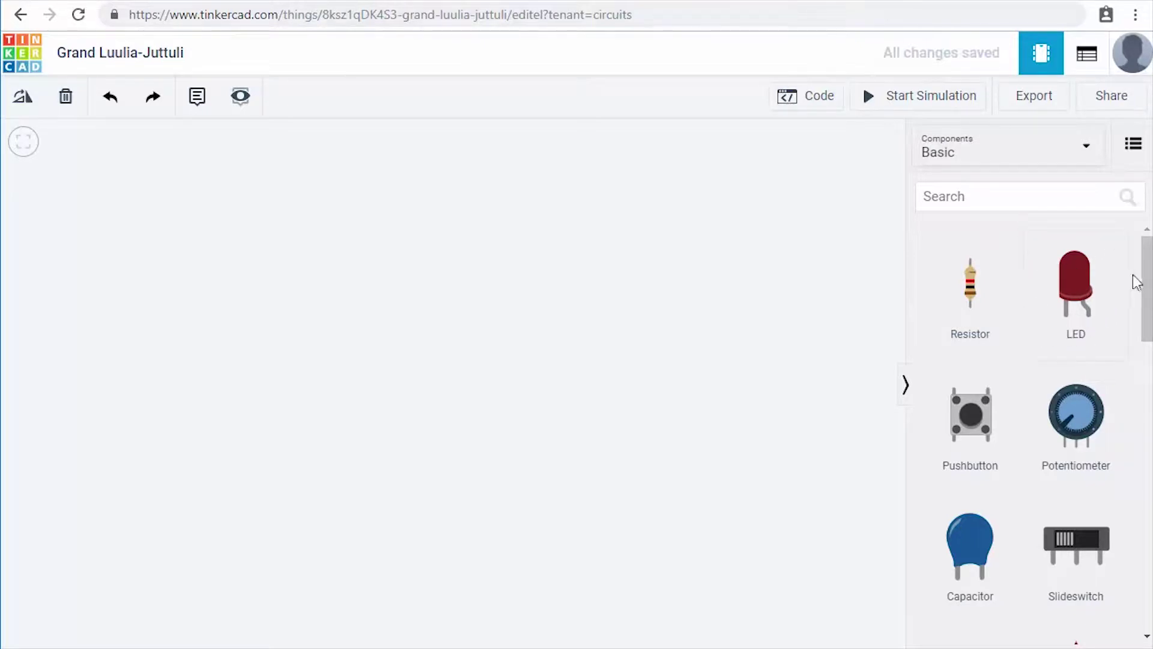
drag(1147, 280, 1146, 392)
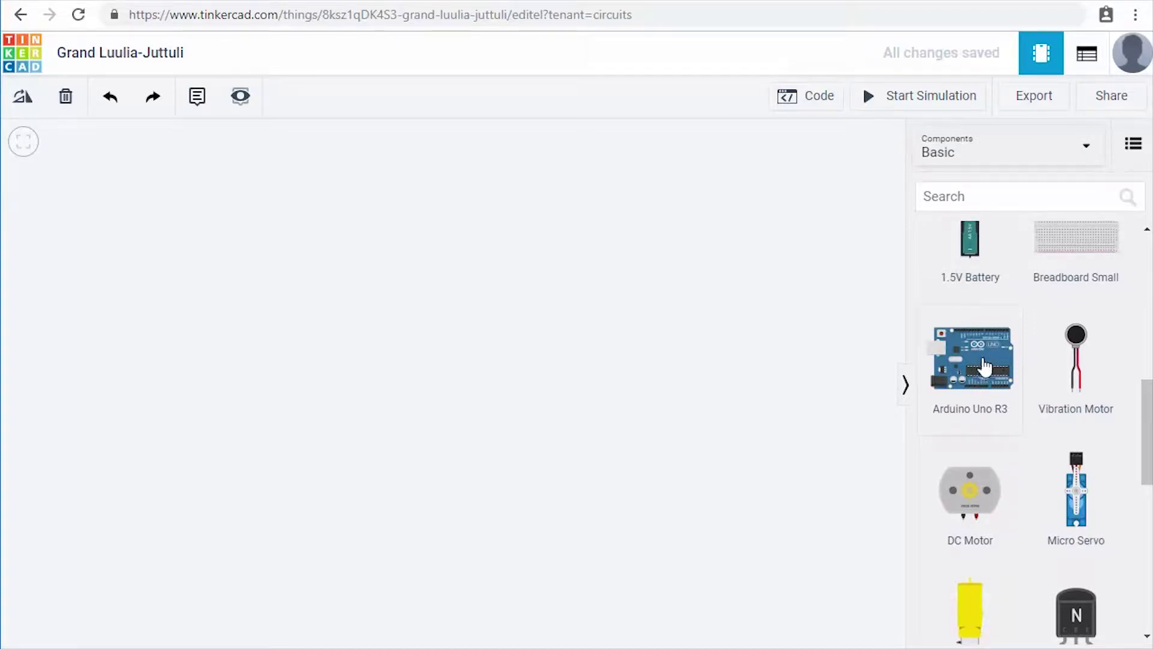
drag(469, 419, 282, 448)
drag(336, 486, 337, 484)
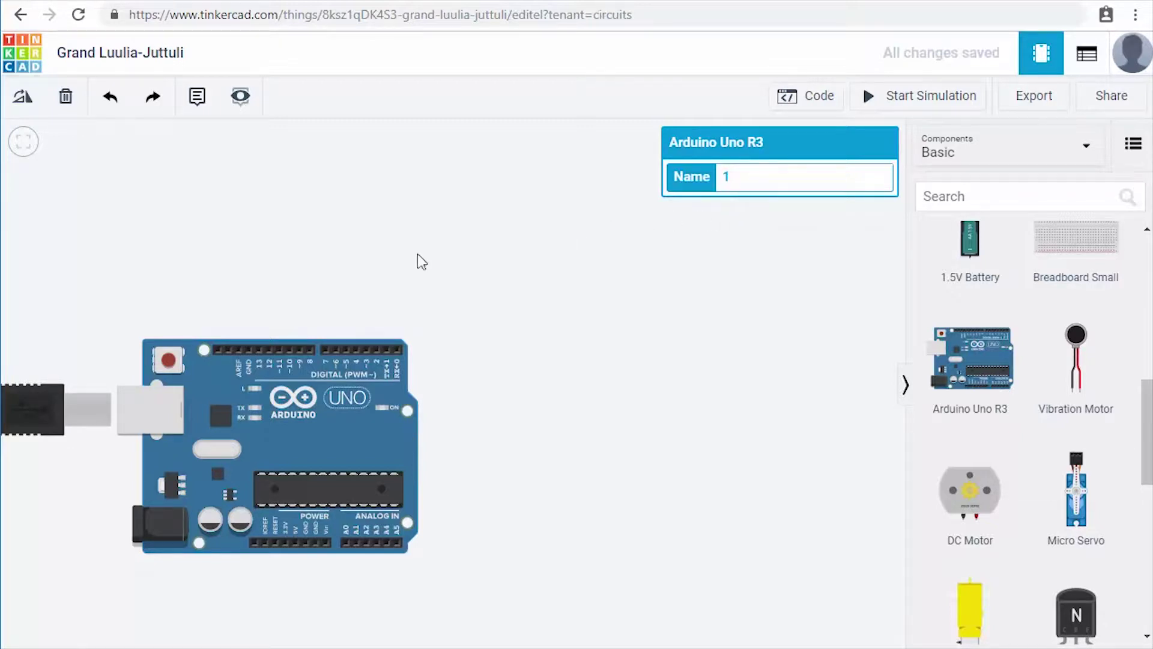
click(395, 233)
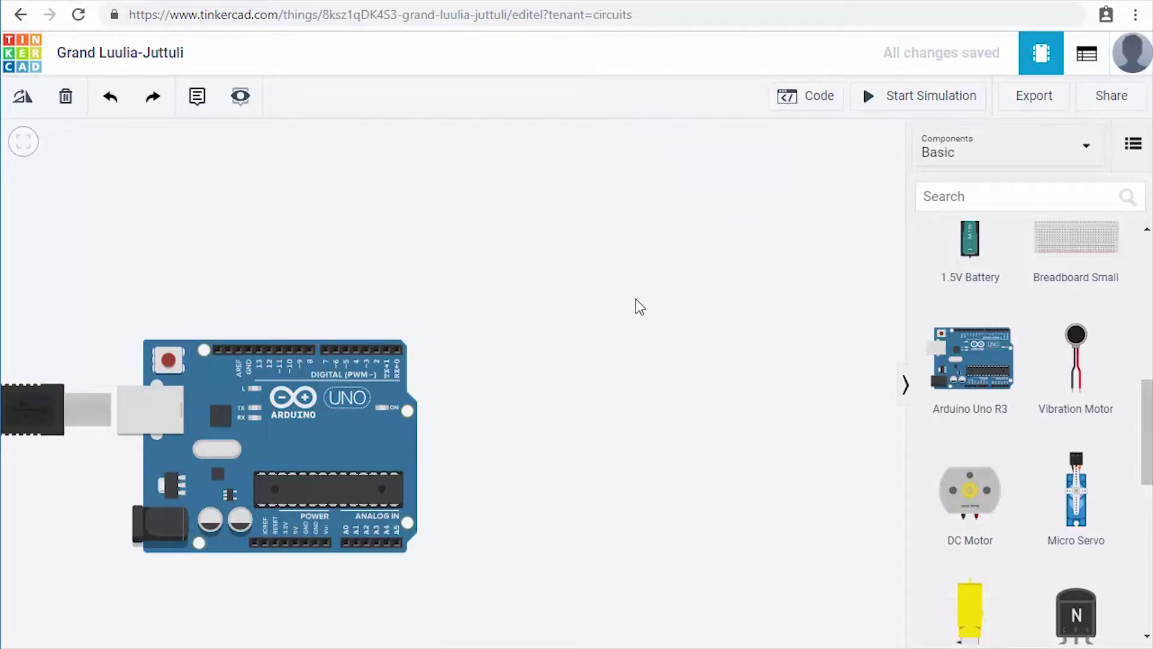
Place a small breadboard to the right of the Arduino, rotated 90 degrees clockwise so that its rails run vertically
scroll(1033, 393, up, 2)
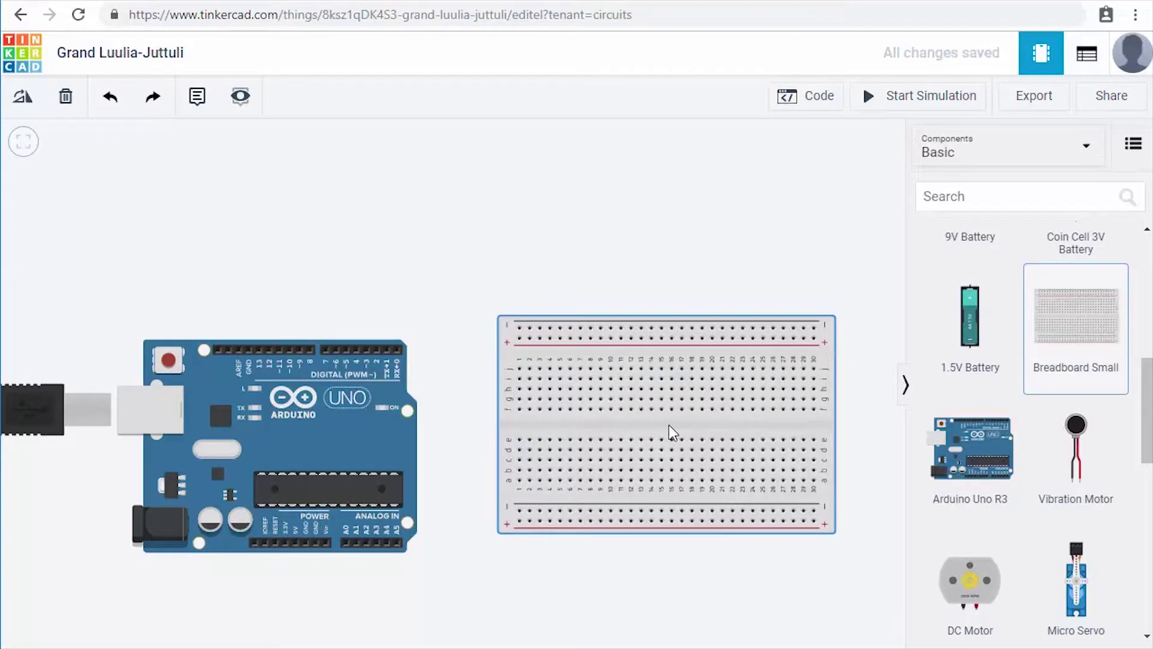
click(672, 432)
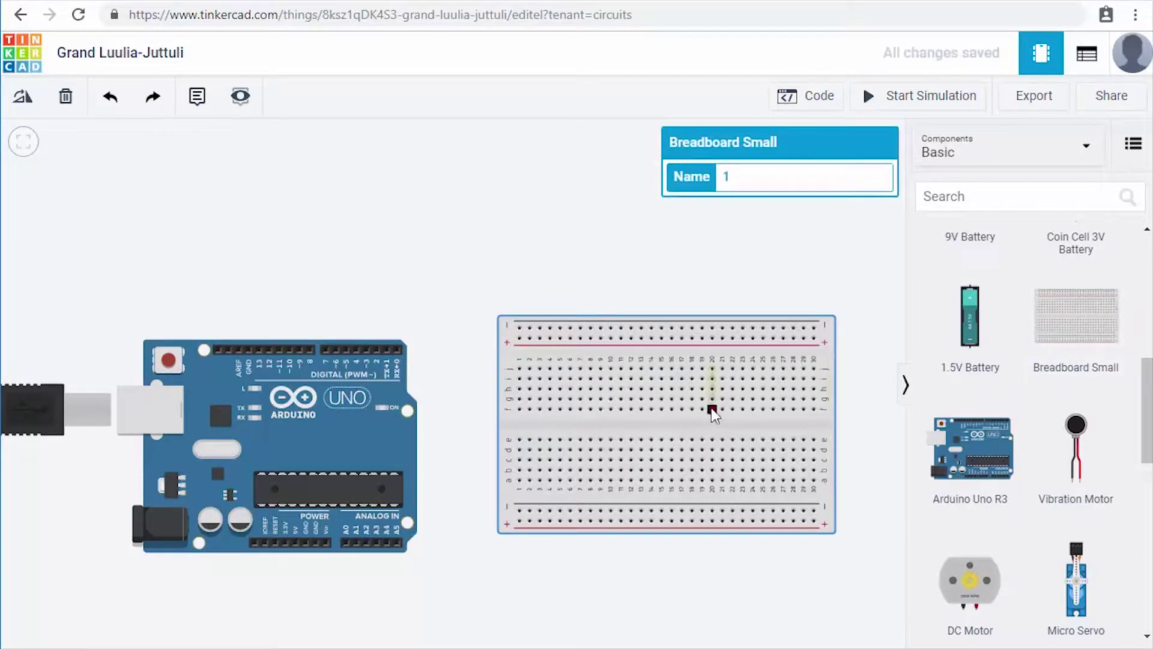
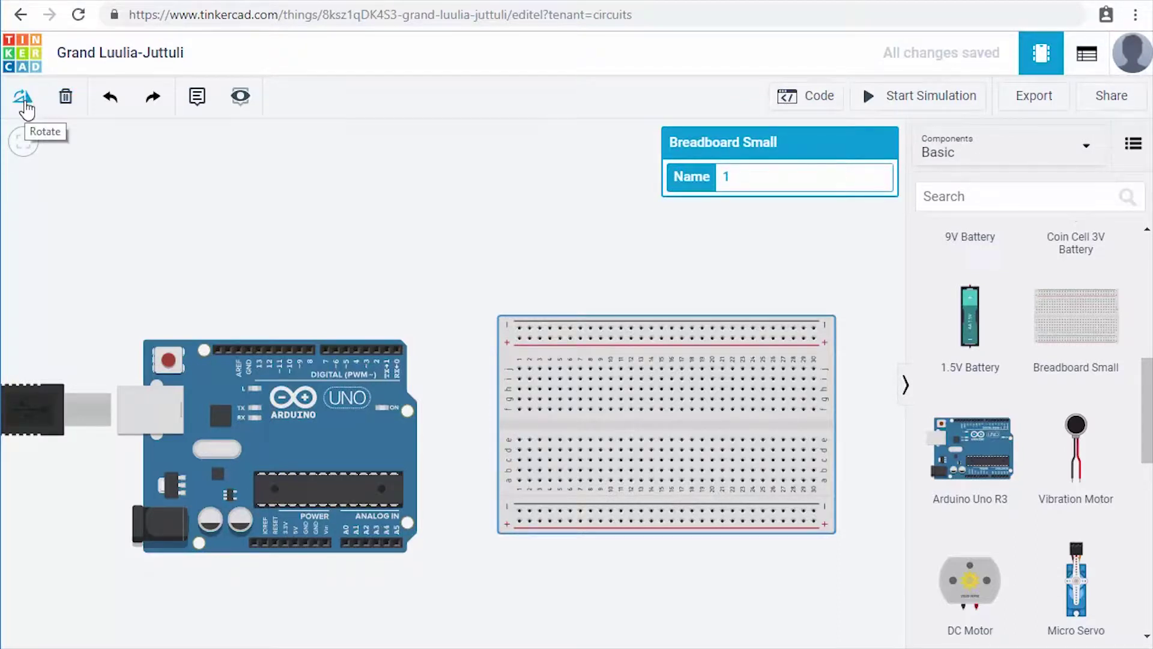
click(24, 98)
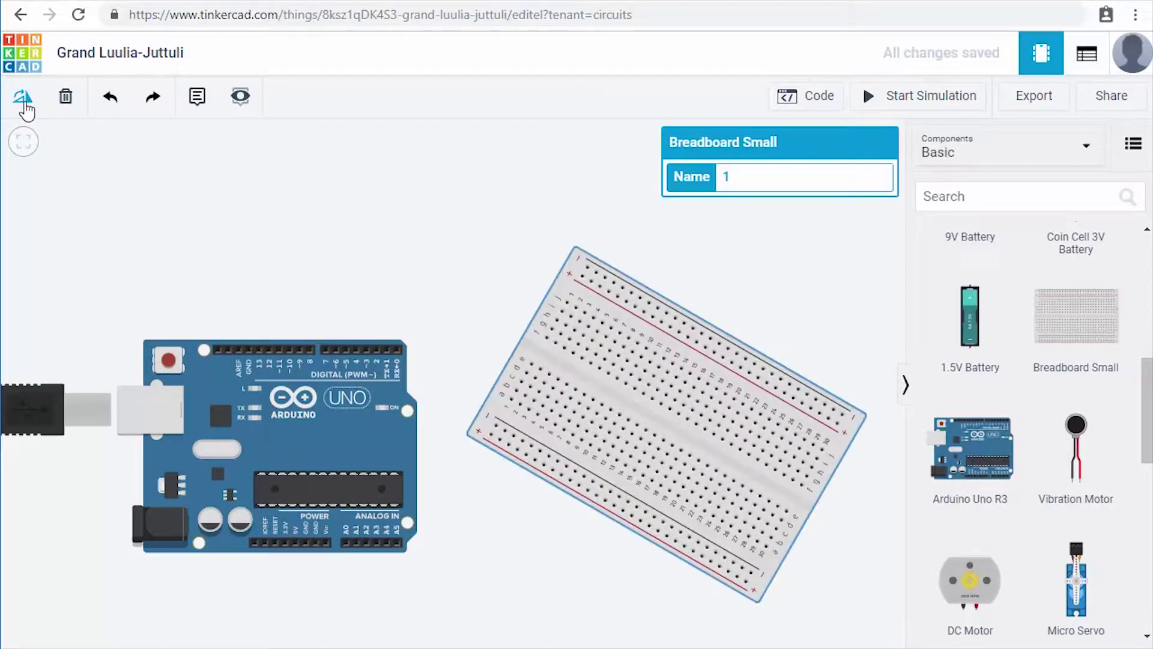
click(26, 106)
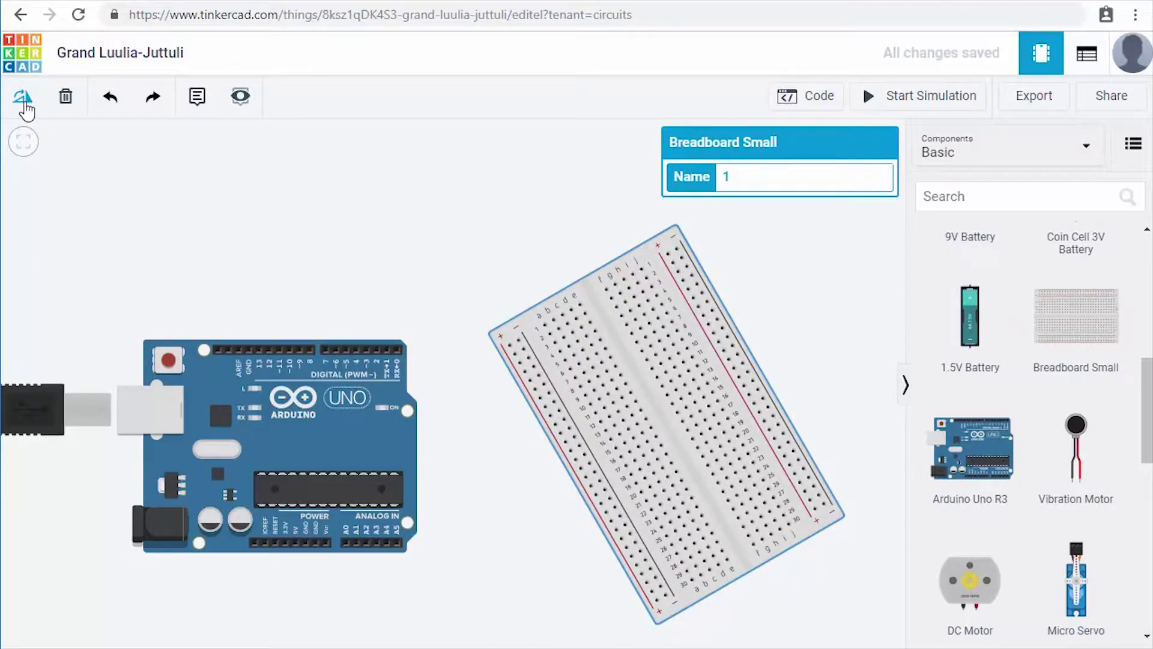
click(26, 105)
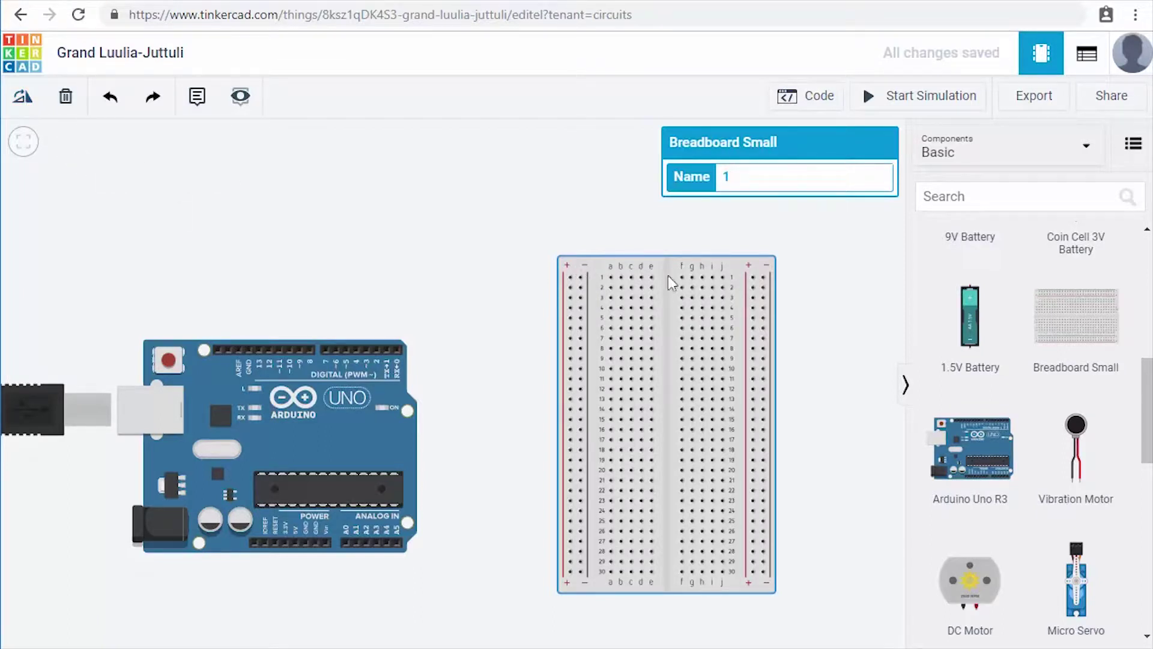
drag(671, 275, 665, 226)
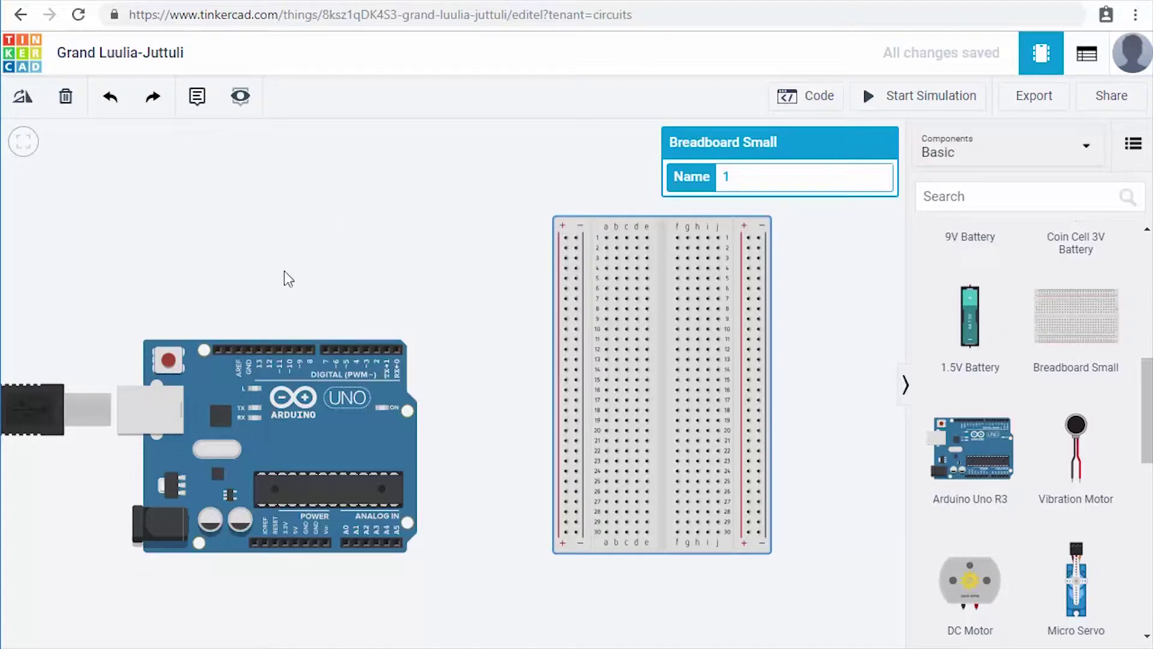
scroll(478, 326, up, 2)
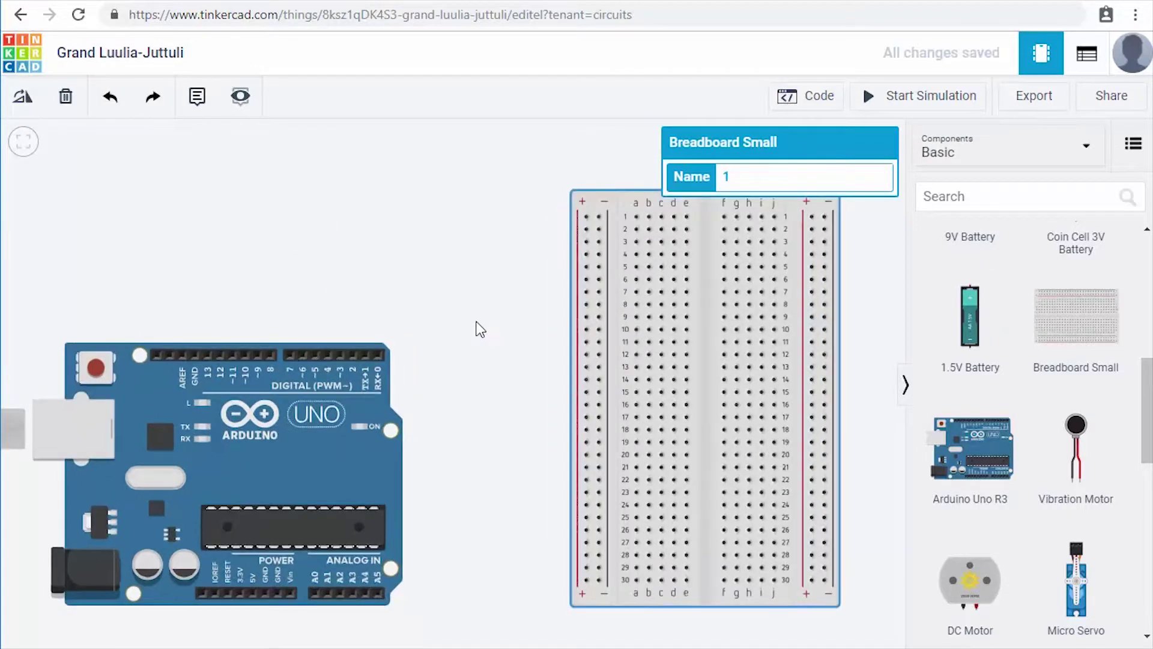
scroll(476, 327, down, 4)
scroll(468, 315, down, 1)
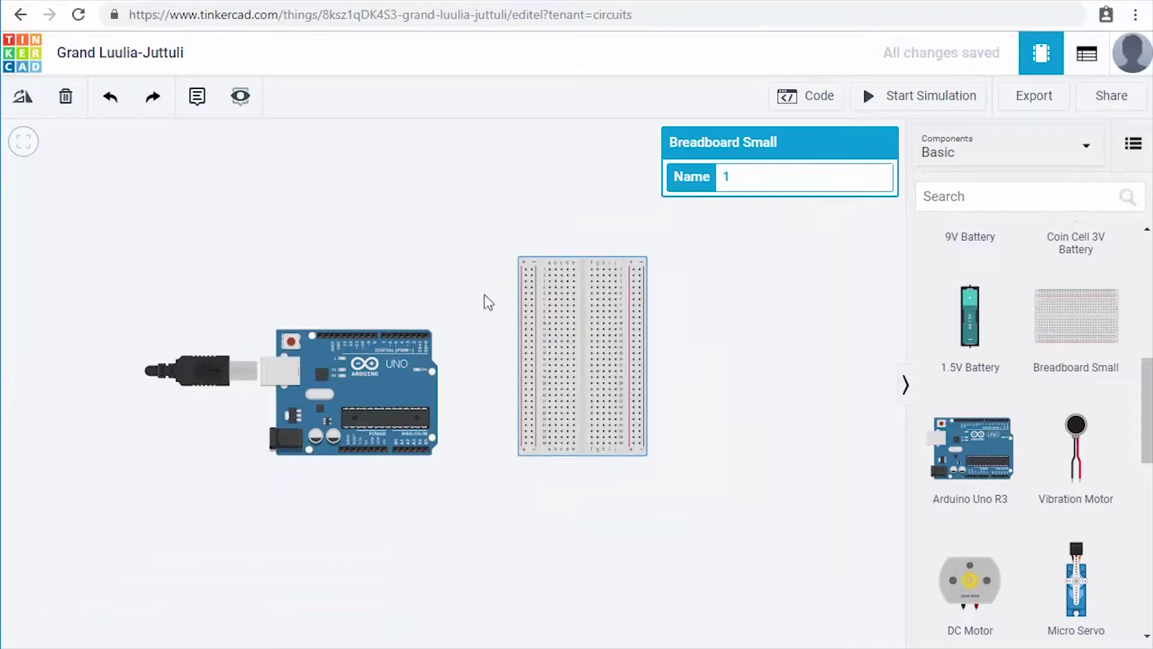
scroll(506, 236, up, 1)
scroll(507, 245, up, 2)
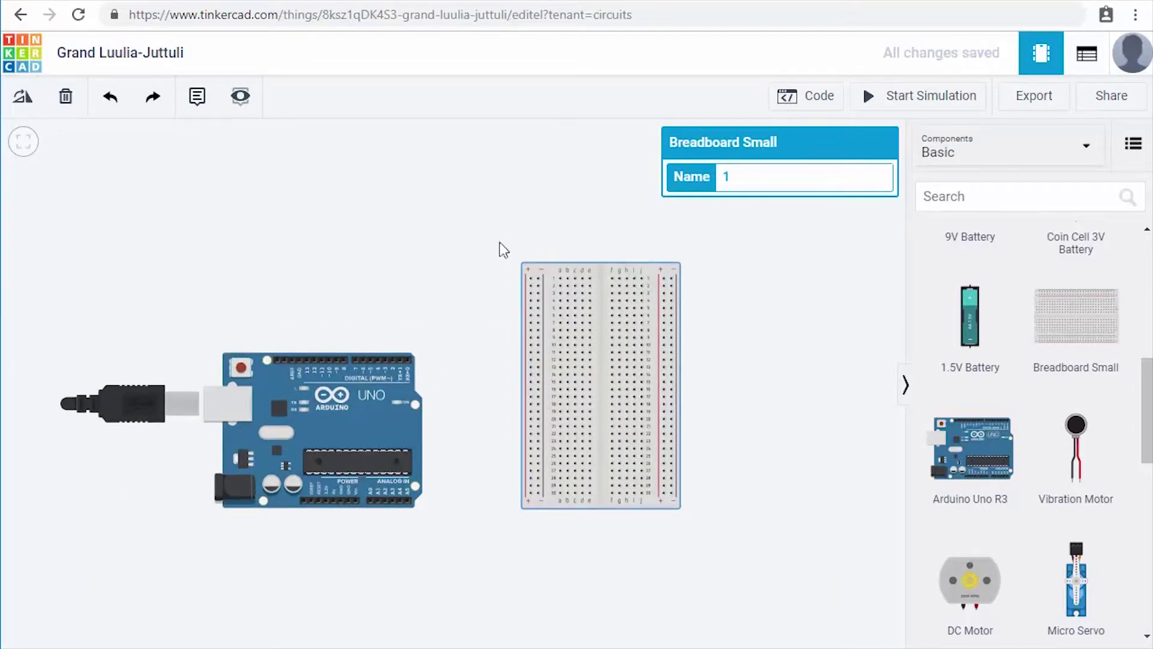
scroll(495, 255, down, 5)
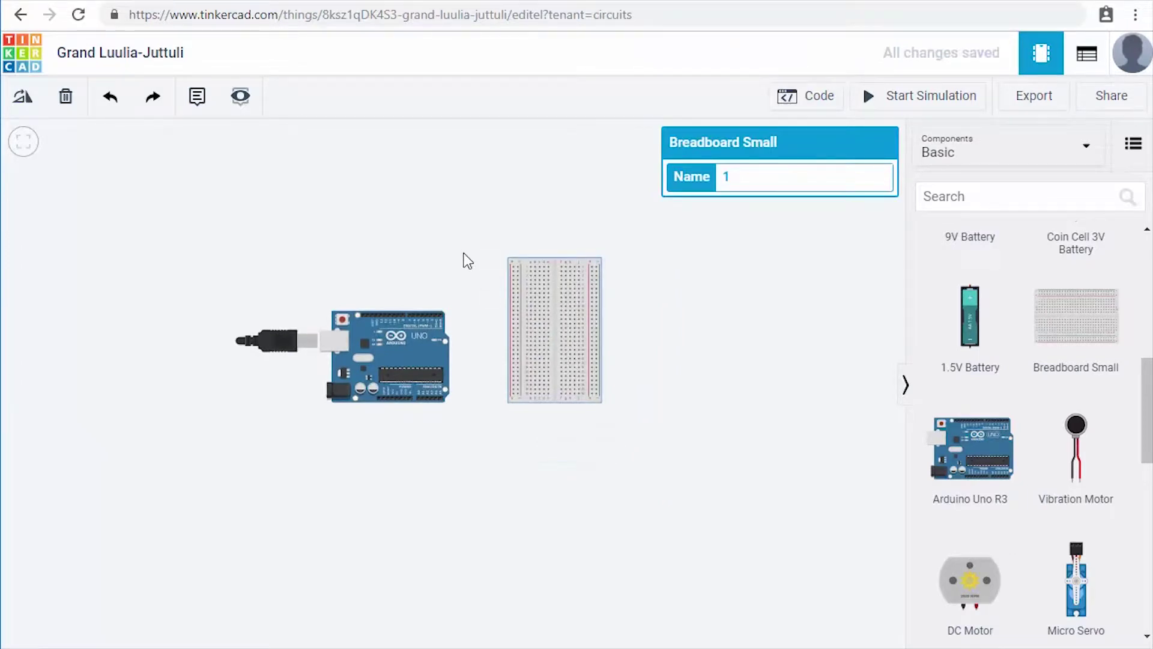
Wire the Arduino's 5V pin to the bottom hole of the breadboard's left positive rail, routing the wire below the board
click(26, 152)
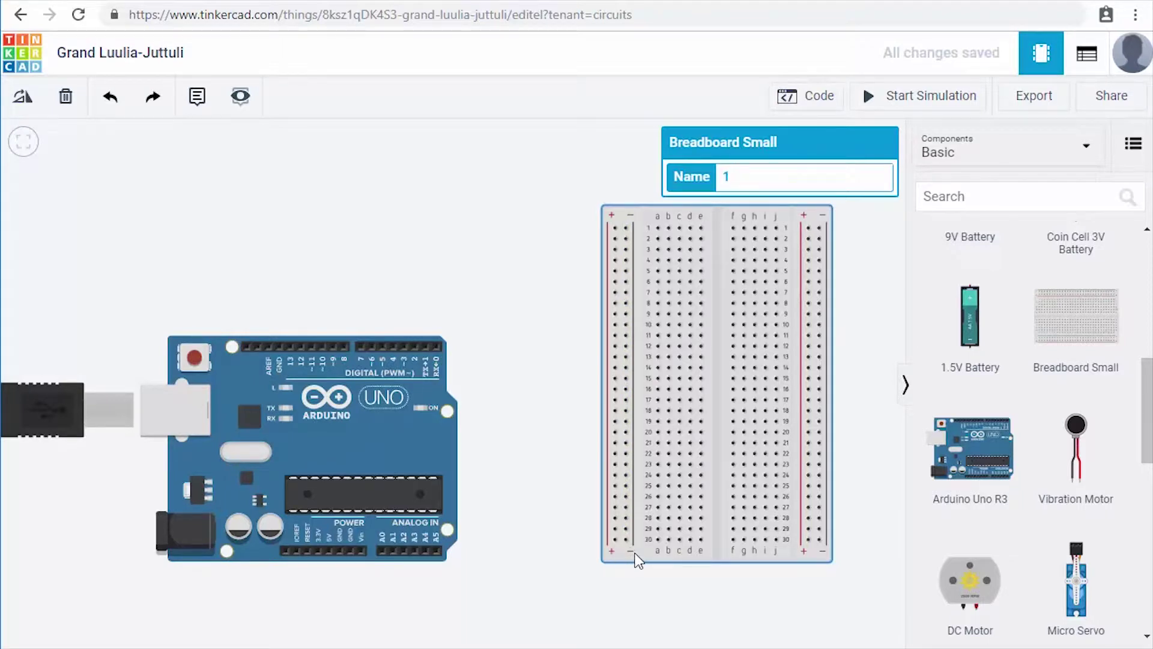
click(329, 546)
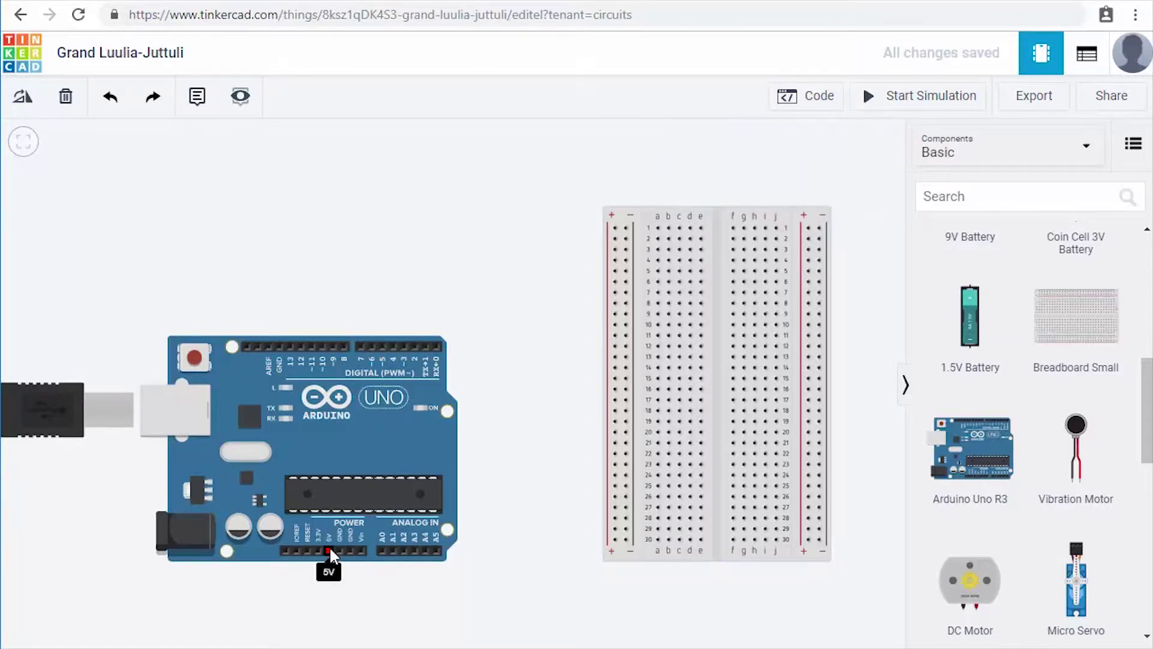
click(330, 602)
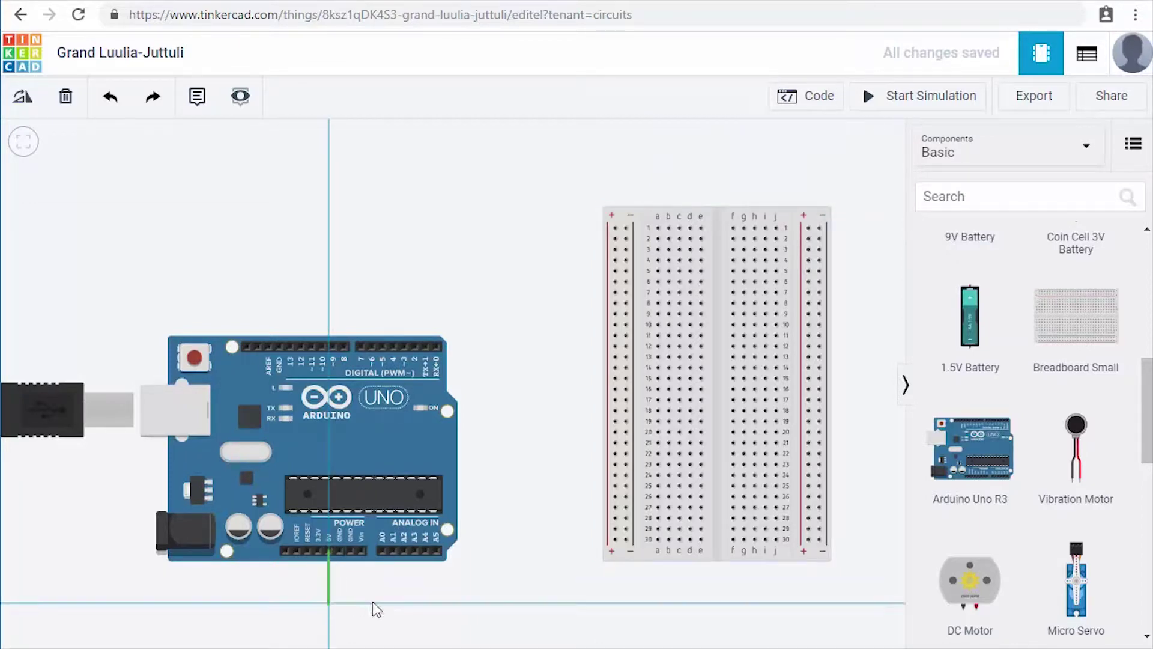
click(609, 602)
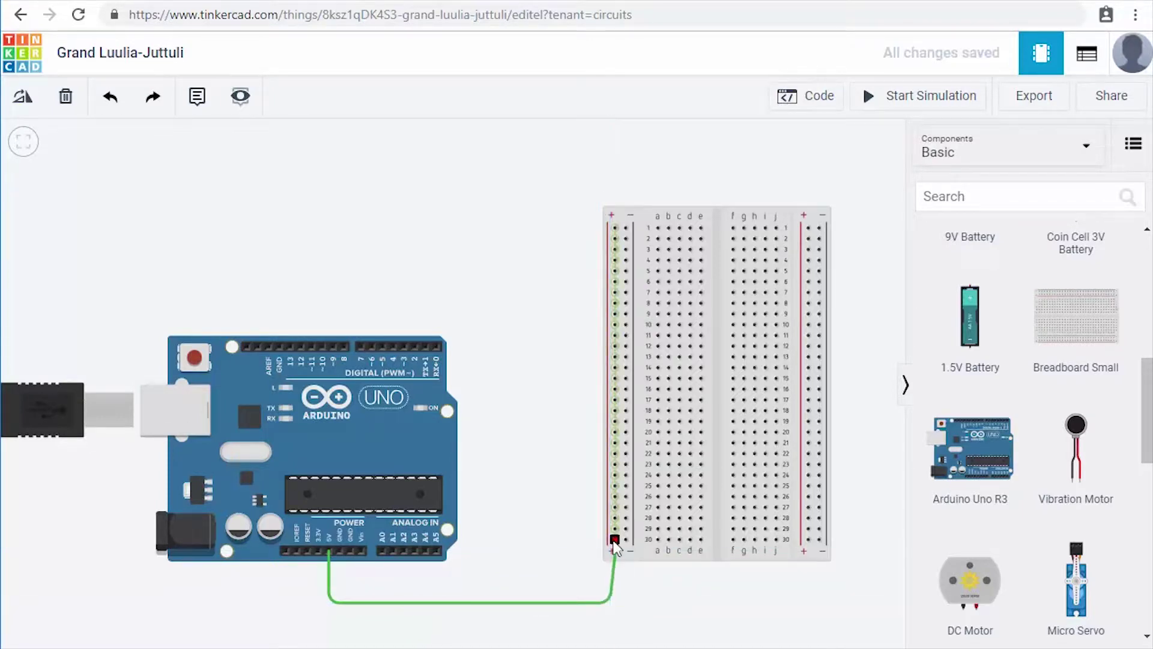
click(614, 539)
click(615, 540)
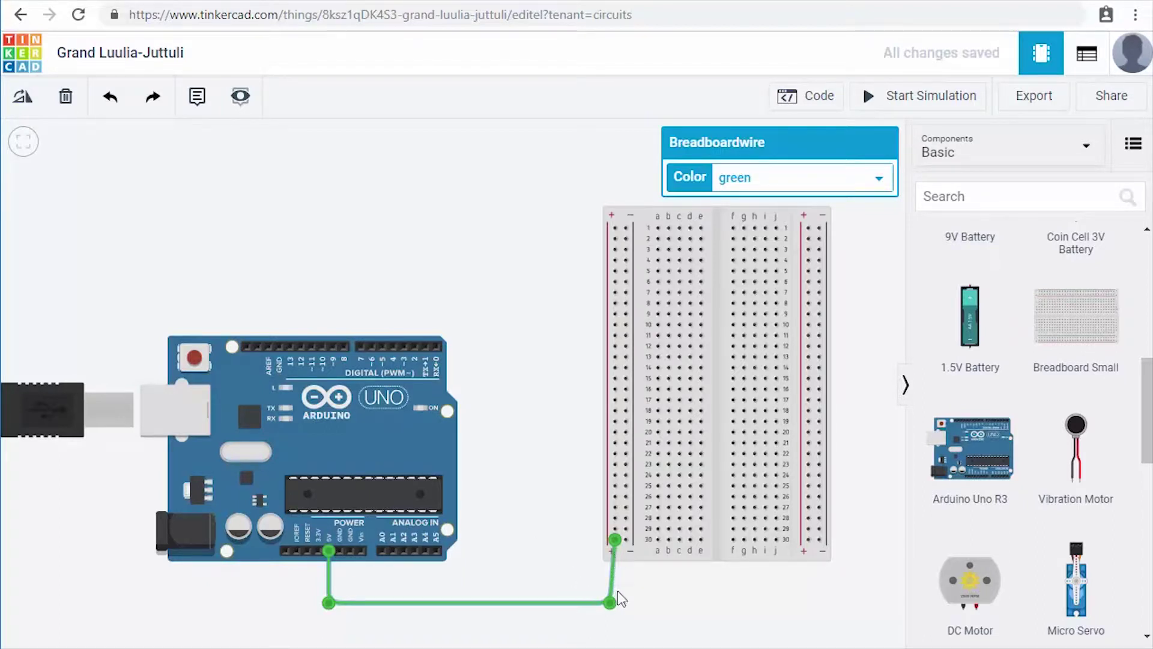
Align the 5V wire's right corner directly below its breadboard hole and color the wire red
mouse_move(610, 603)
mouse_down()
mouse_move(547, 603)
mouse_move(614, 601)
mouse_up()
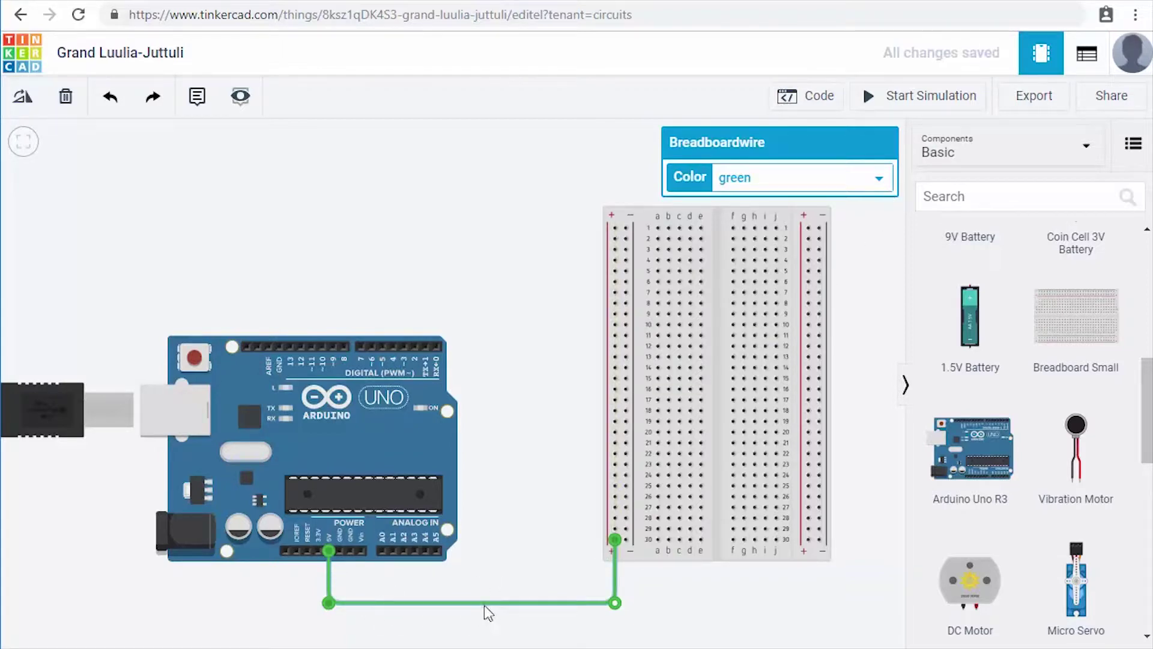
click(877, 179)
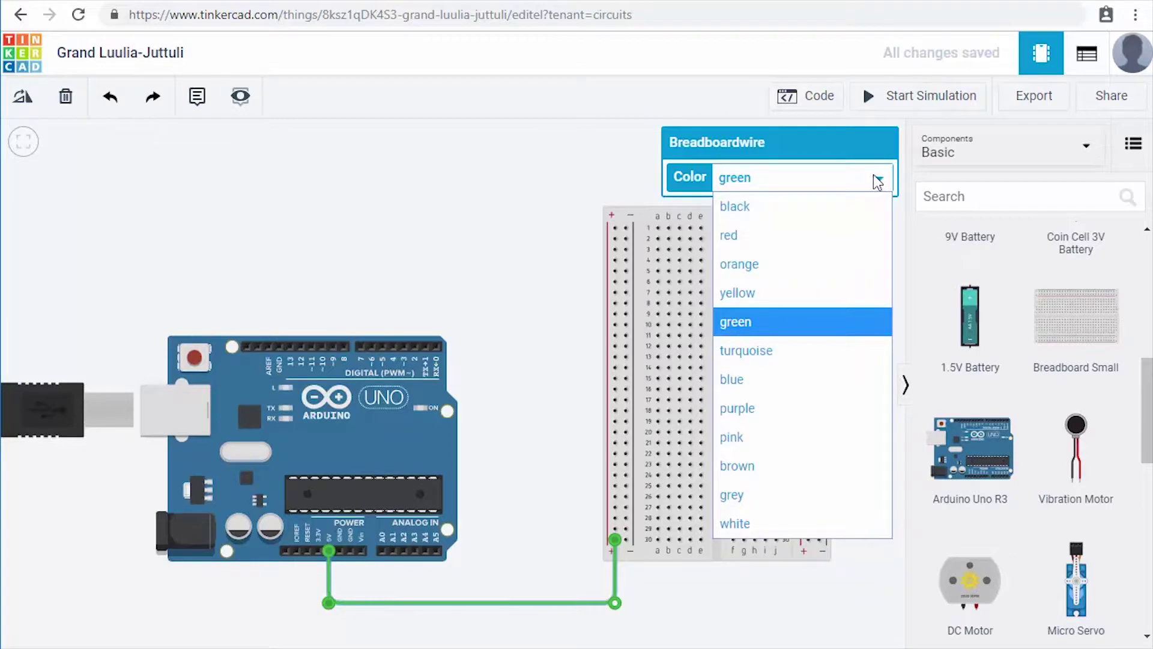
click(767, 236)
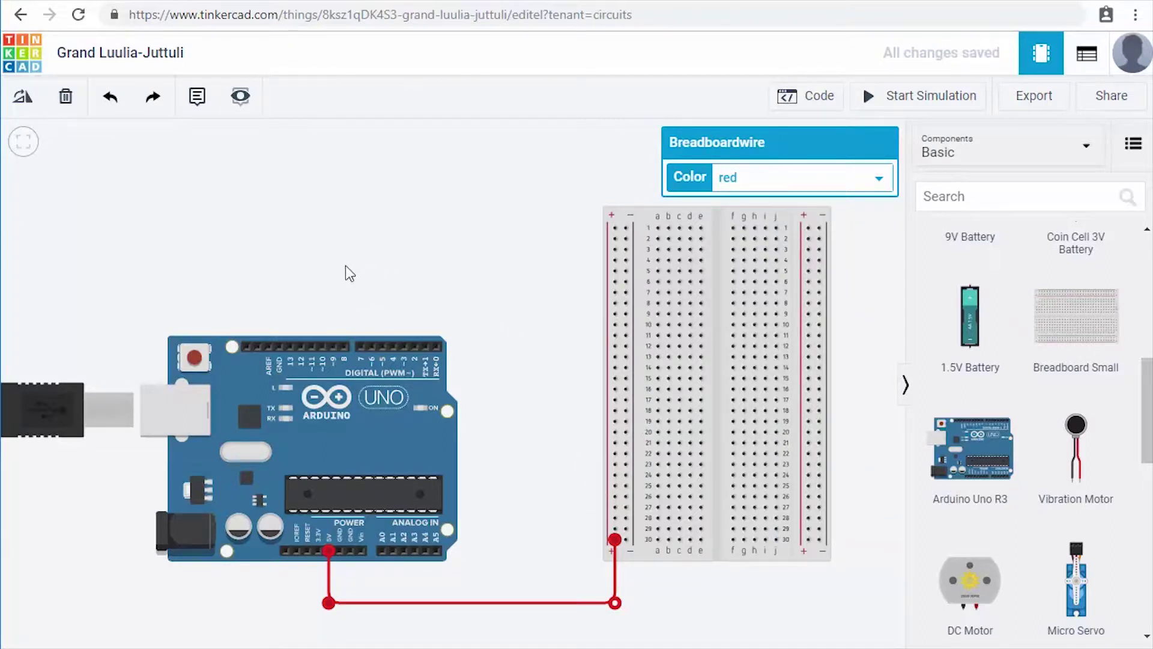
Wire the Arduino's upper GND pin to the top hole of the breadboard's left negative rail, routing the wire above both parts
click(279, 346)
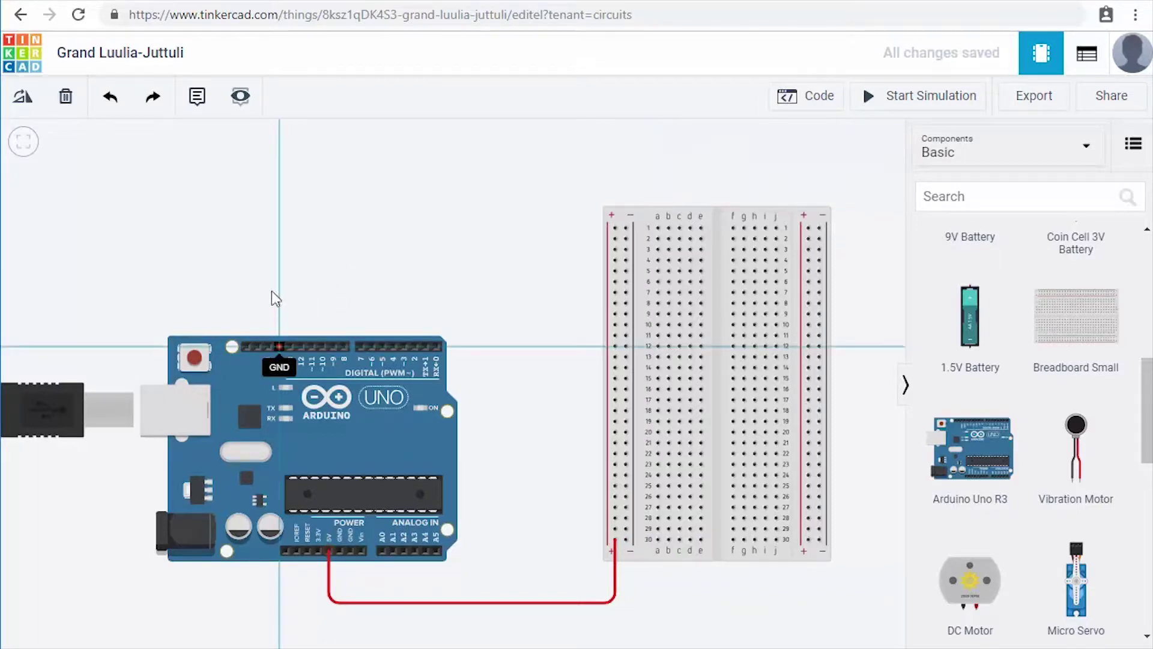
click(280, 147)
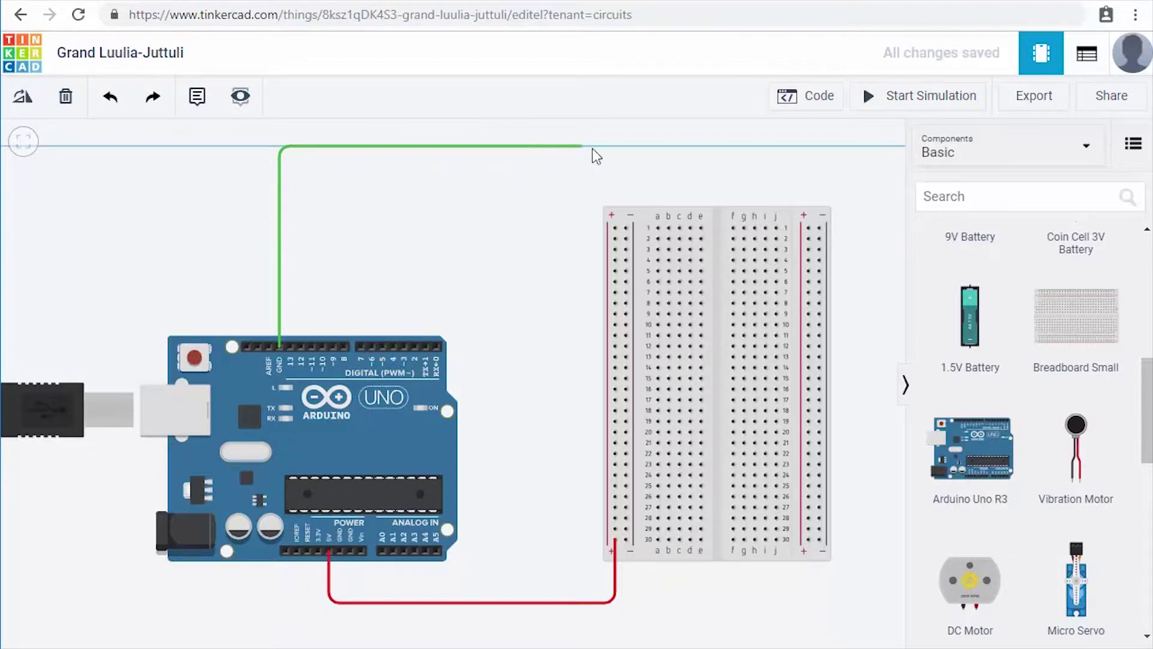
click(625, 146)
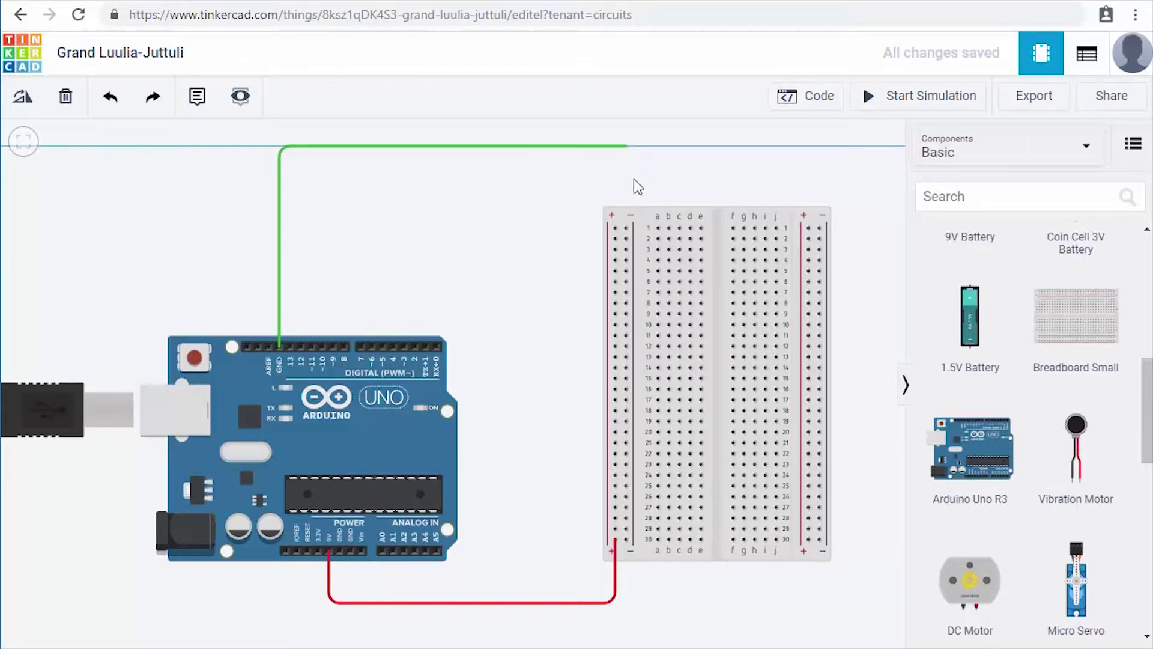
click(627, 227)
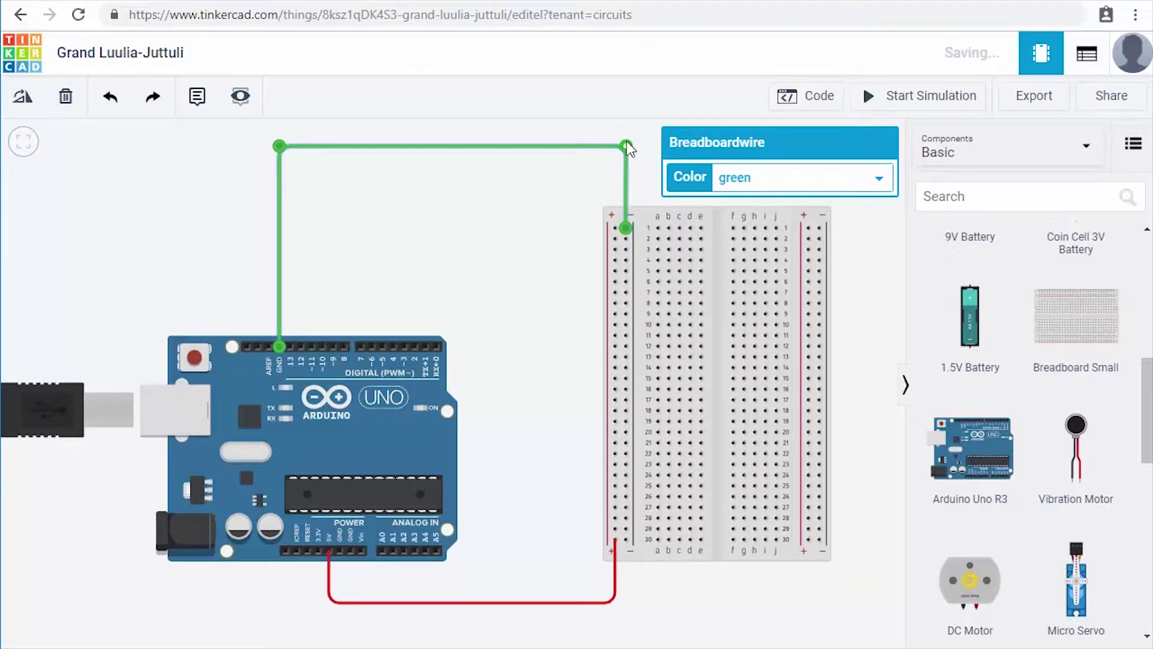
Align the GND wire's right corner directly above its breadboard hole and color the wire black
drag(596, 147, 625, 147)
click(750, 185)
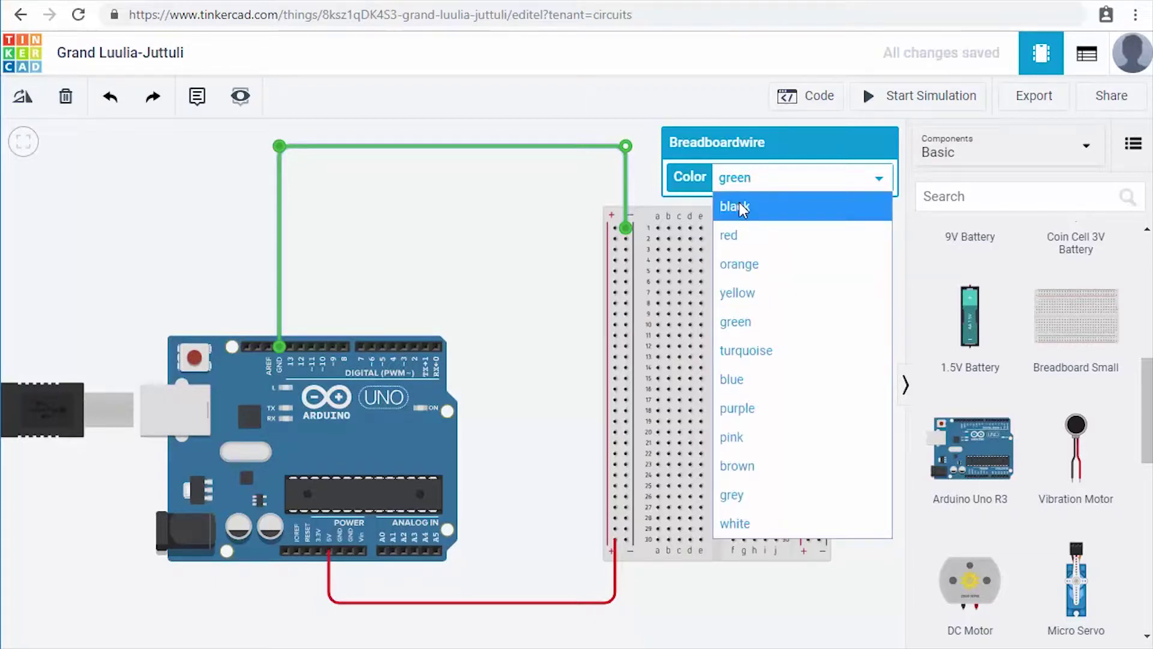
click(740, 206)
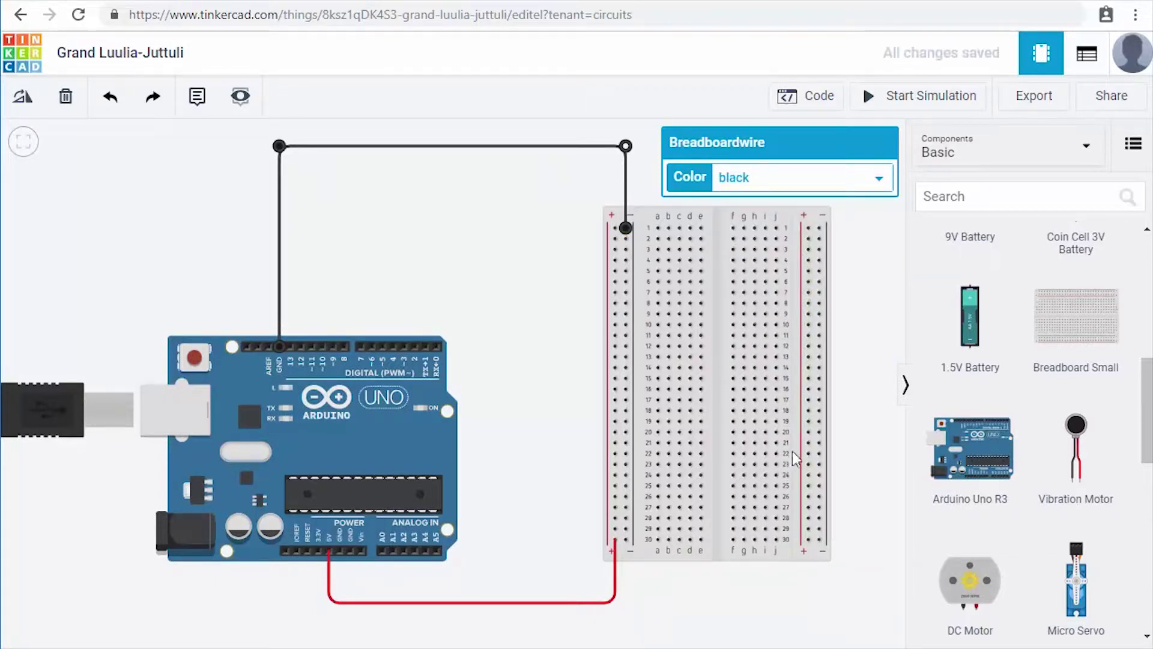
click(484, 229)
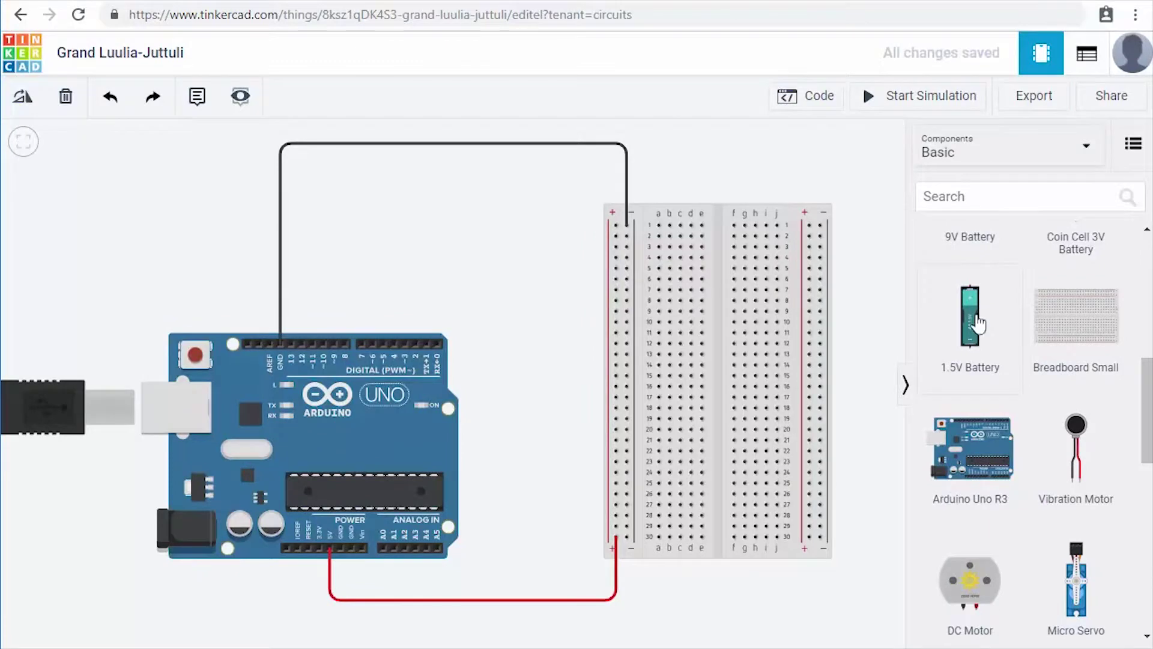
Place an LED in the open space between the Arduino and the breadboard and set its color to Green
scroll(999, 378, up, 5)
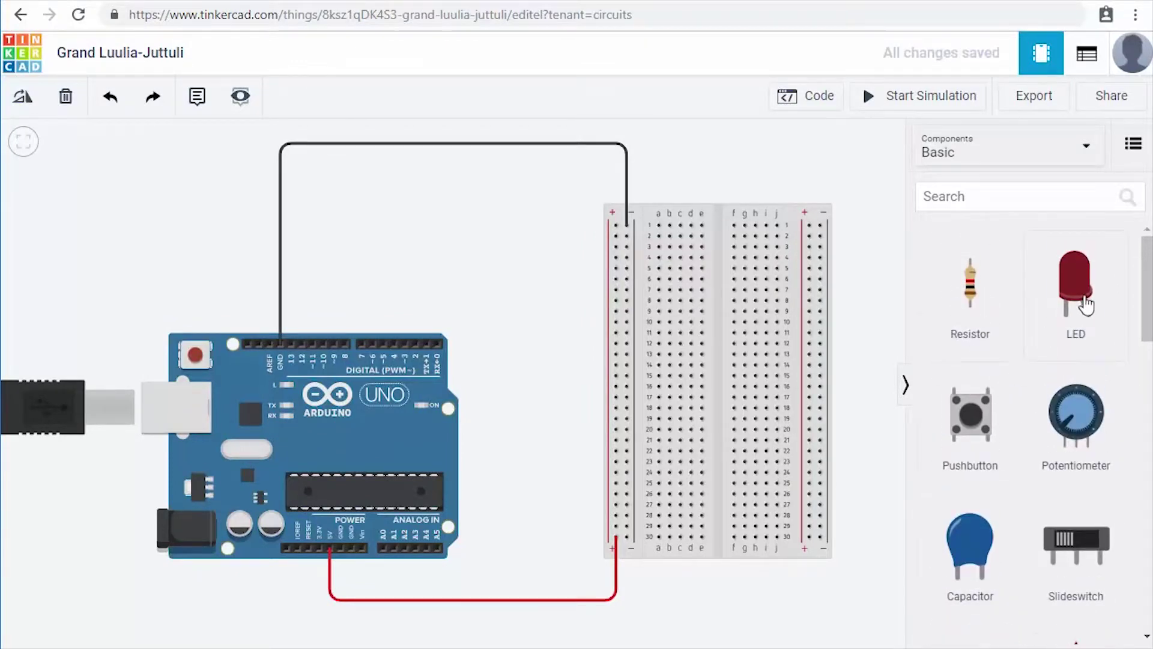
drag(1027, 289, 705, 240)
drag(540, 260, 486, 246)
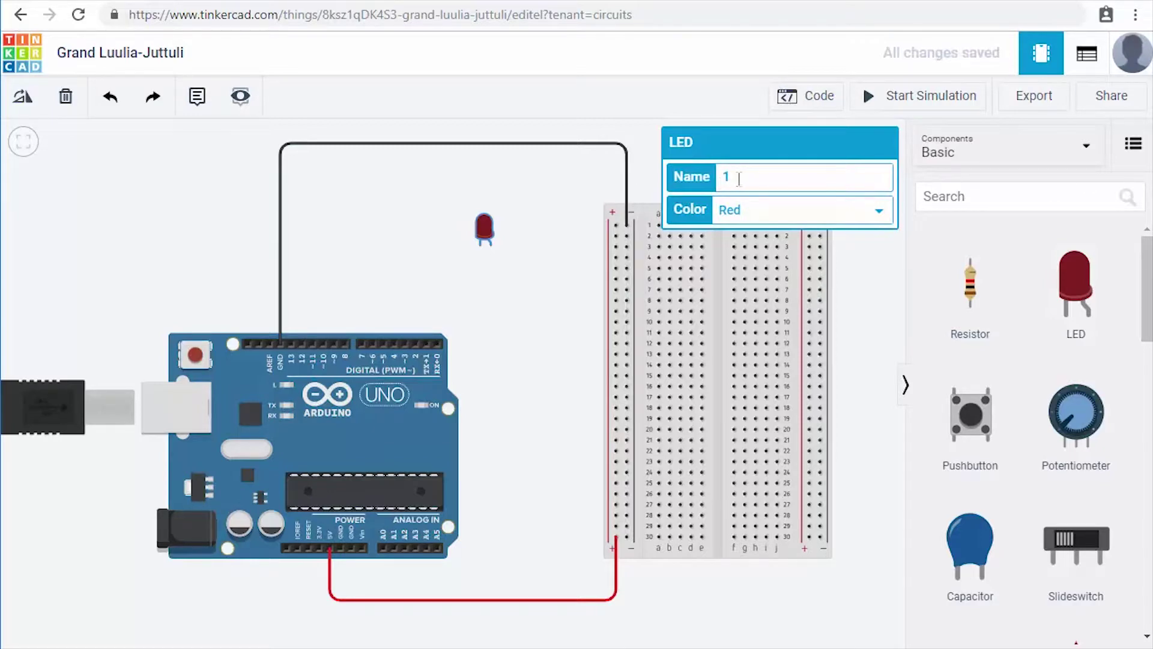
click(880, 215)
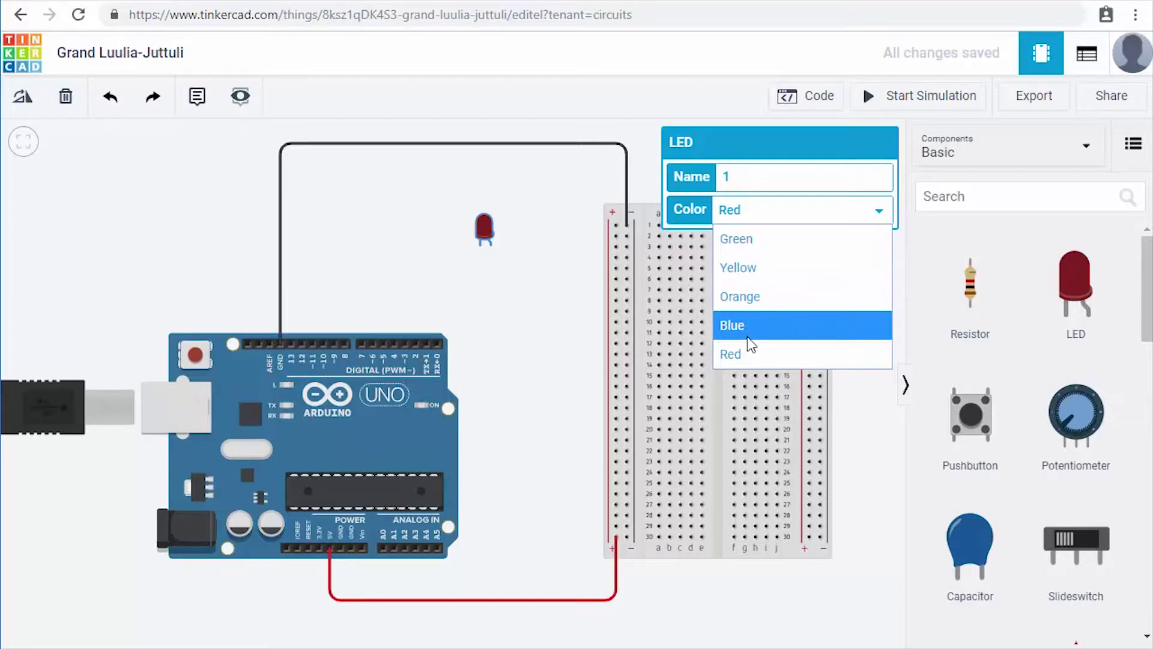
click(751, 243)
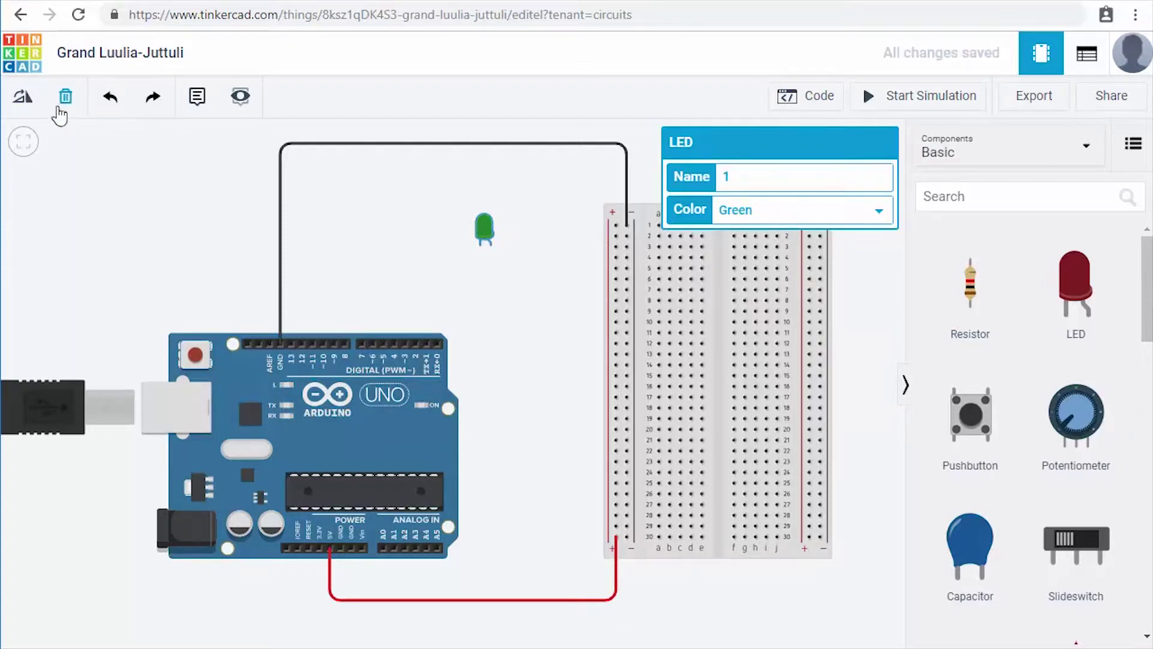
Rotate the LED 90 degrees clockwise and plug its legs into breadboard holes j1 and j2
click(24, 98)
click(24, 97)
click(24, 98)
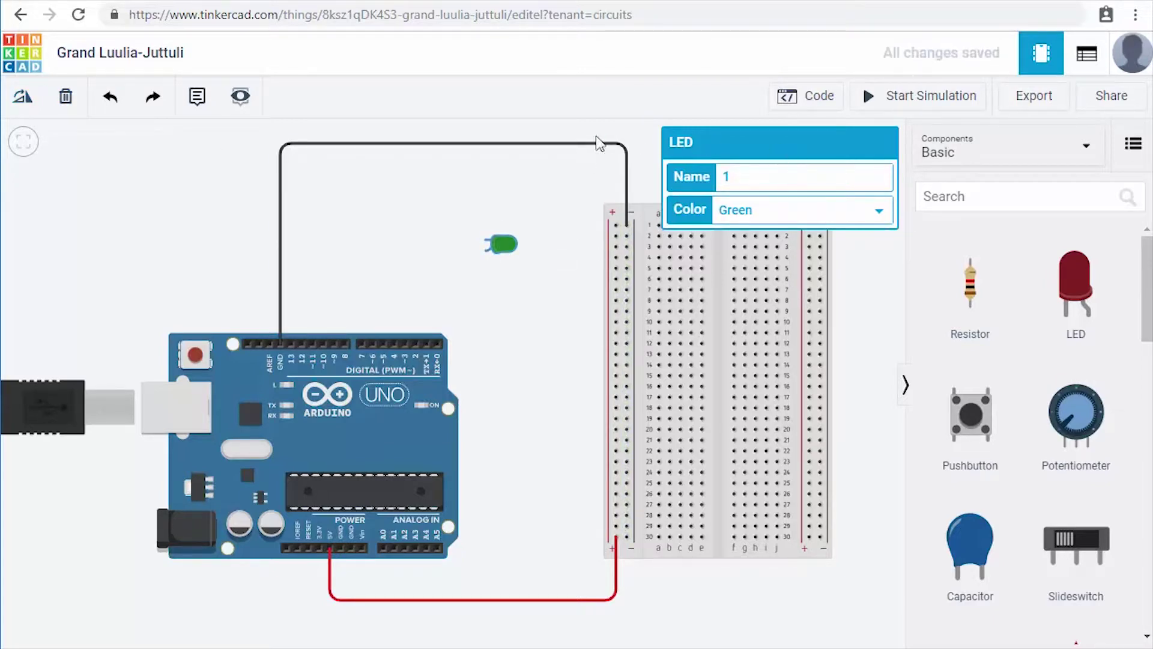
click(535, 200)
scroll(666, 233, up, 1)
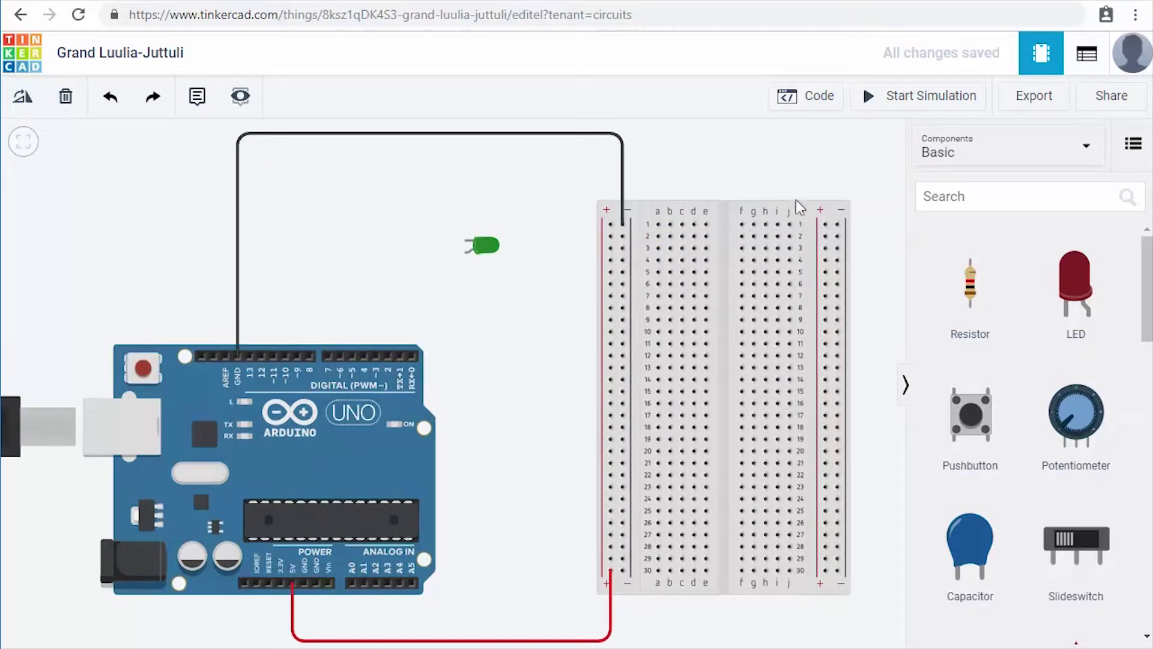
scroll(835, 161, up, 3)
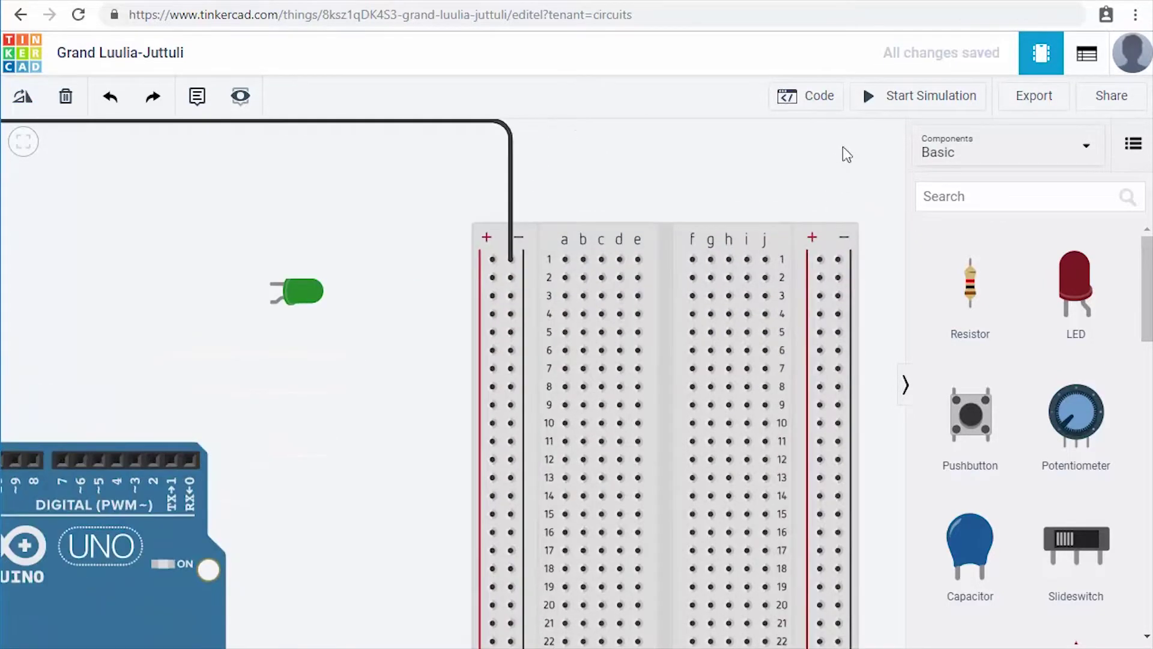
scroll(843, 147, up, 1)
click(258, 309)
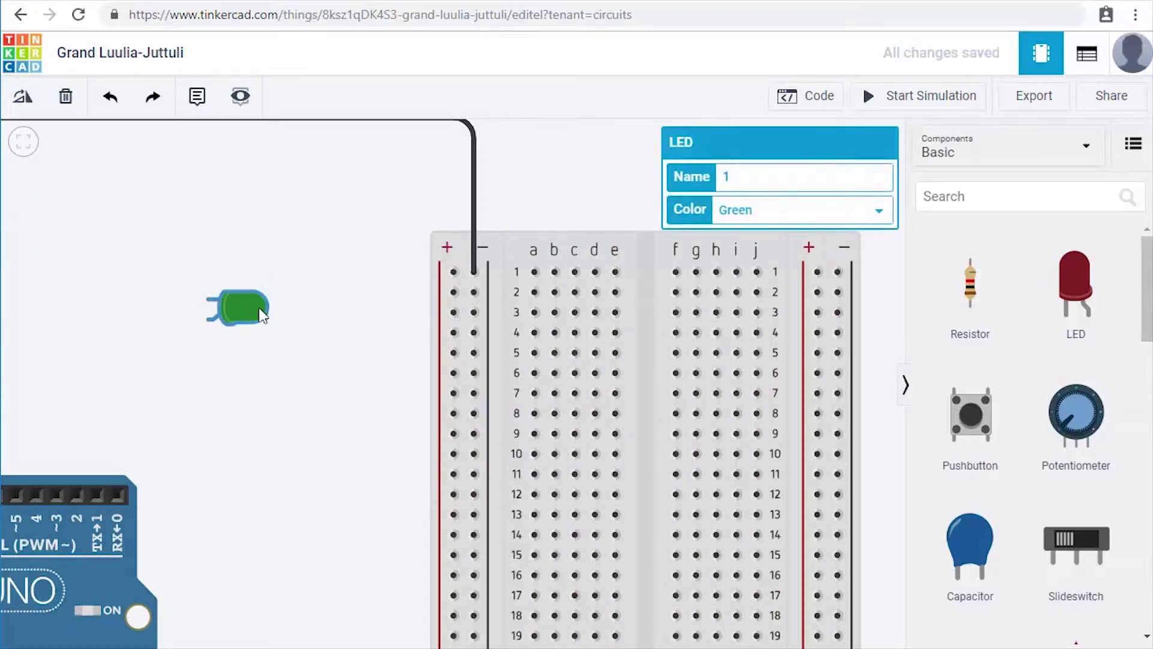
drag(244, 306, 796, 275)
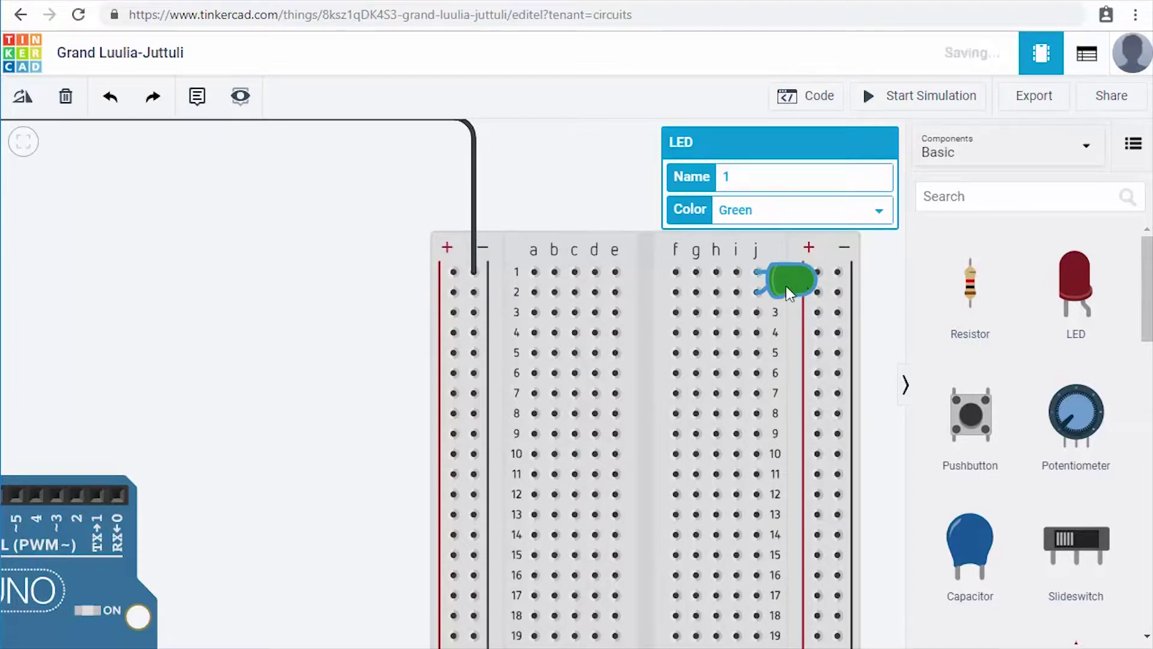
click(755, 291)
Place a vertical resistor in breadboard column i from row 2 to row 6 and set its resistance to 330 Ω
drag(971, 290, 757, 330)
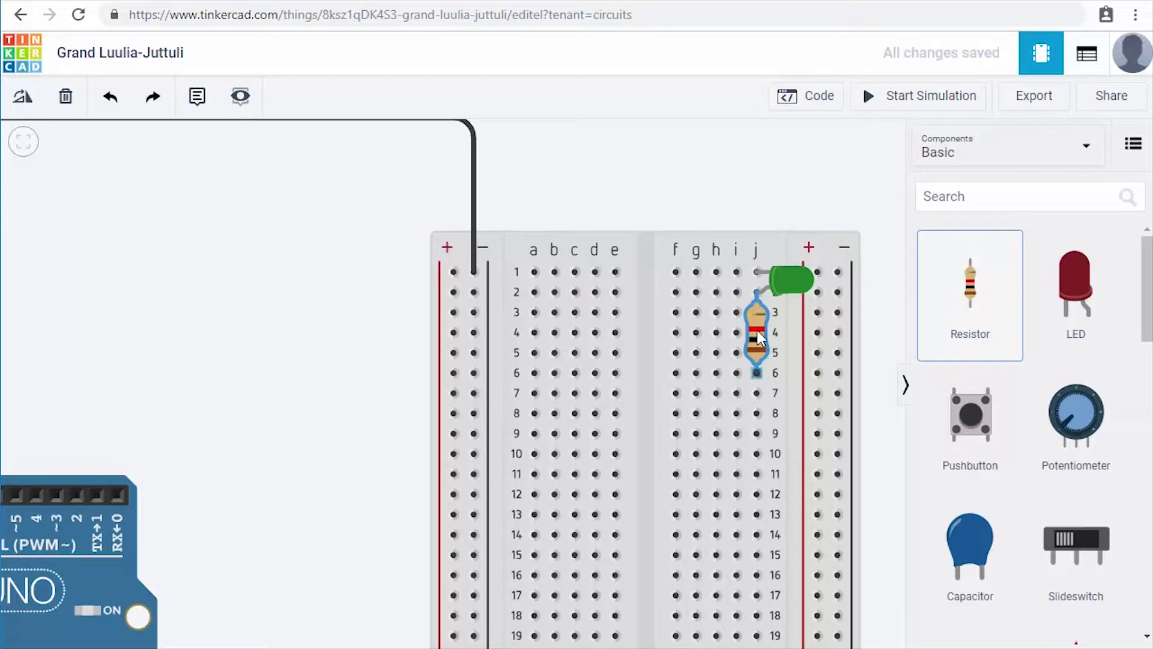
drag(757, 330, 740, 334)
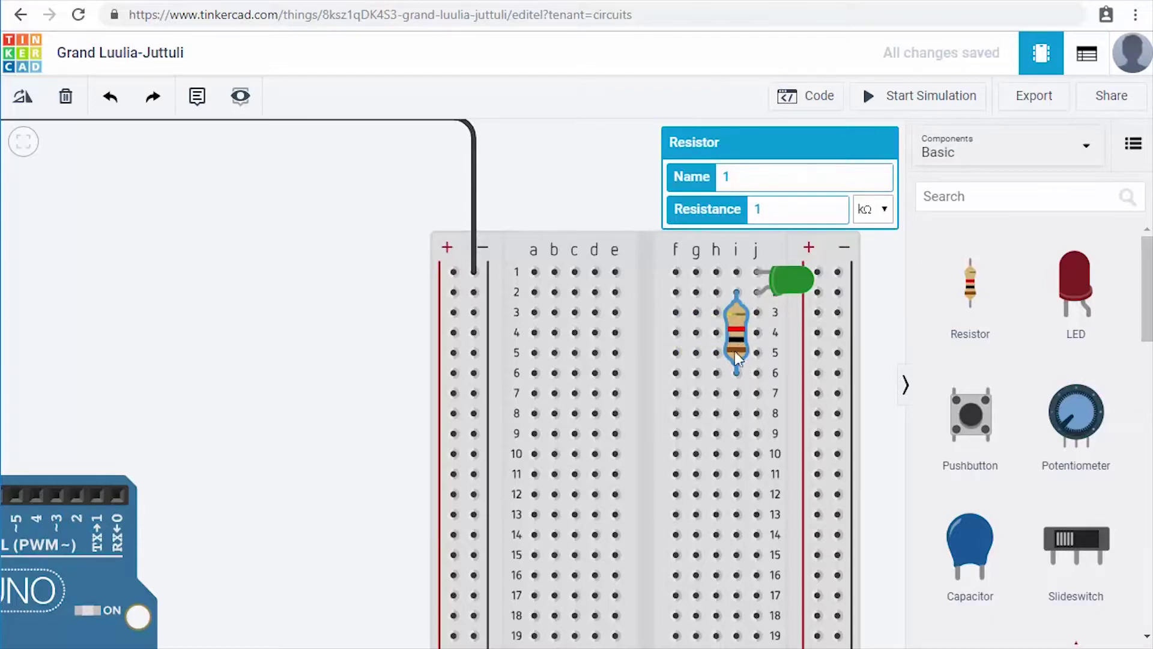
click(727, 214)
text(330)
click(883, 210)
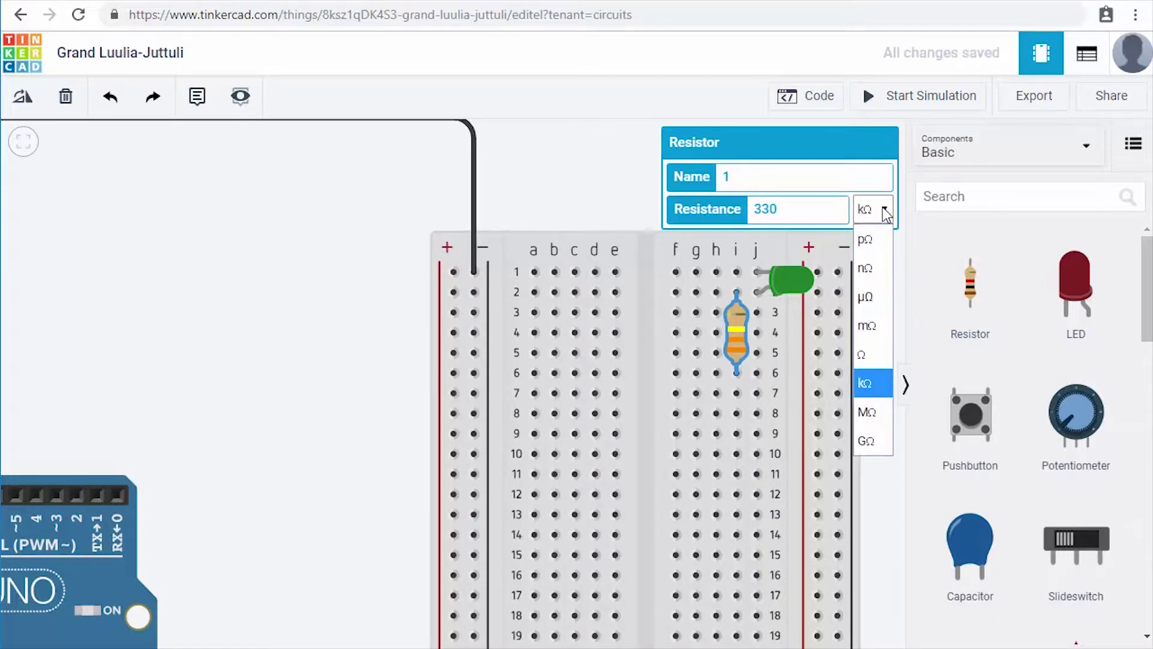
click(872, 360)
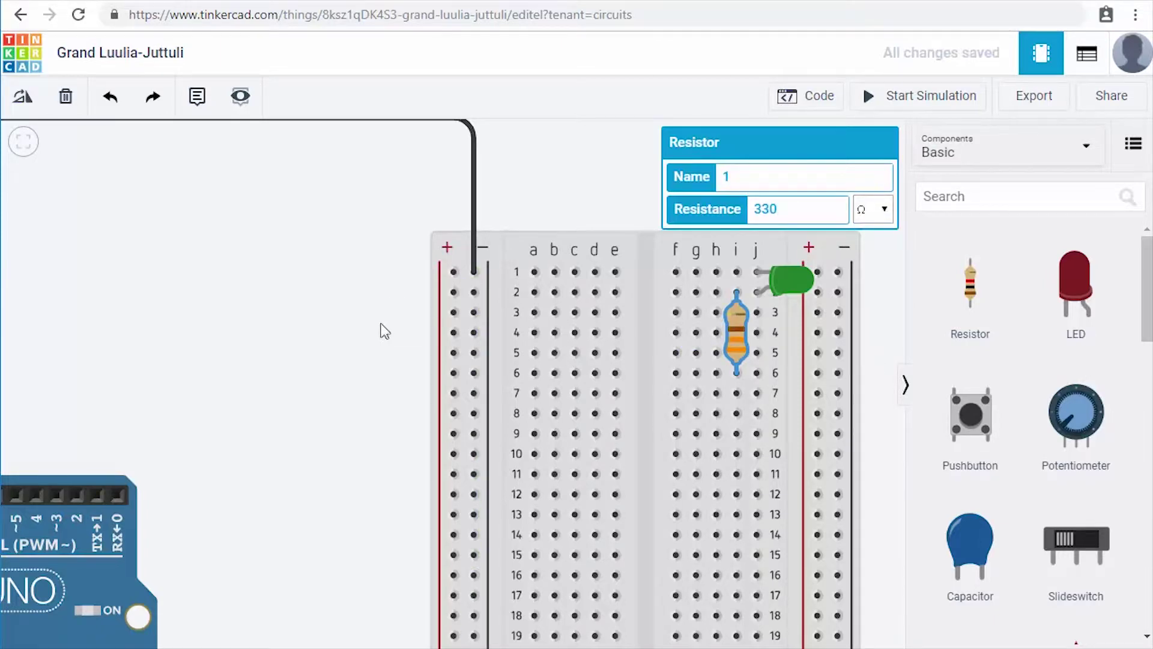
click(296, 297)
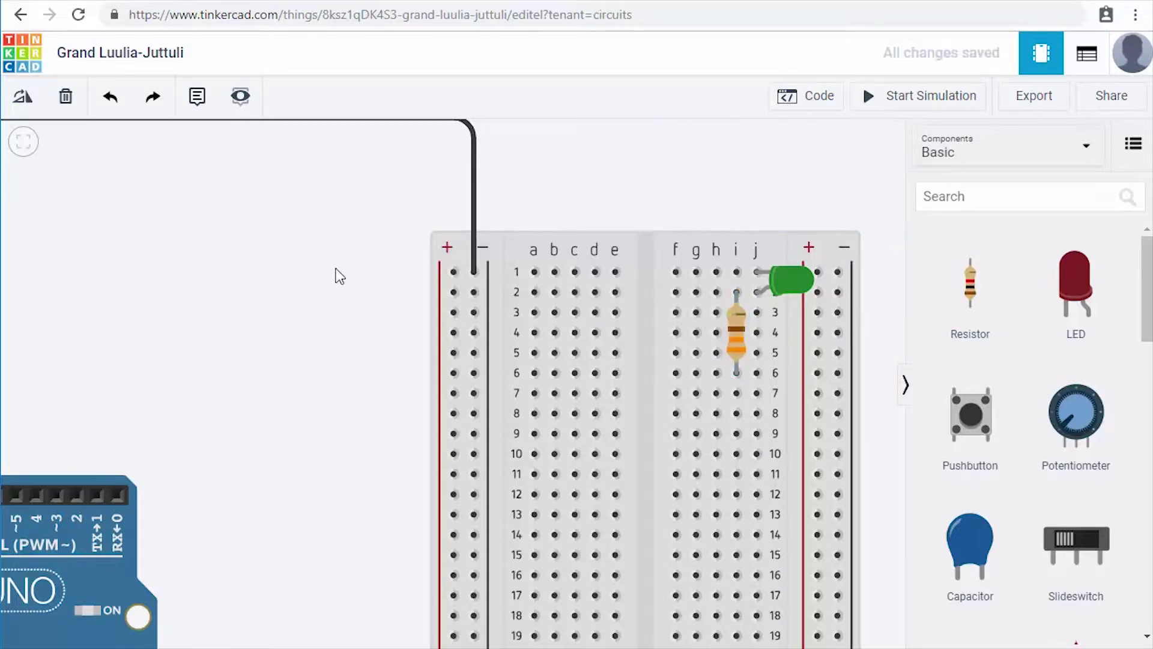
Wire breadboard hole f1 to the left negative rail at row 3 and color the wire orange
scroll(349, 255, down, 1)
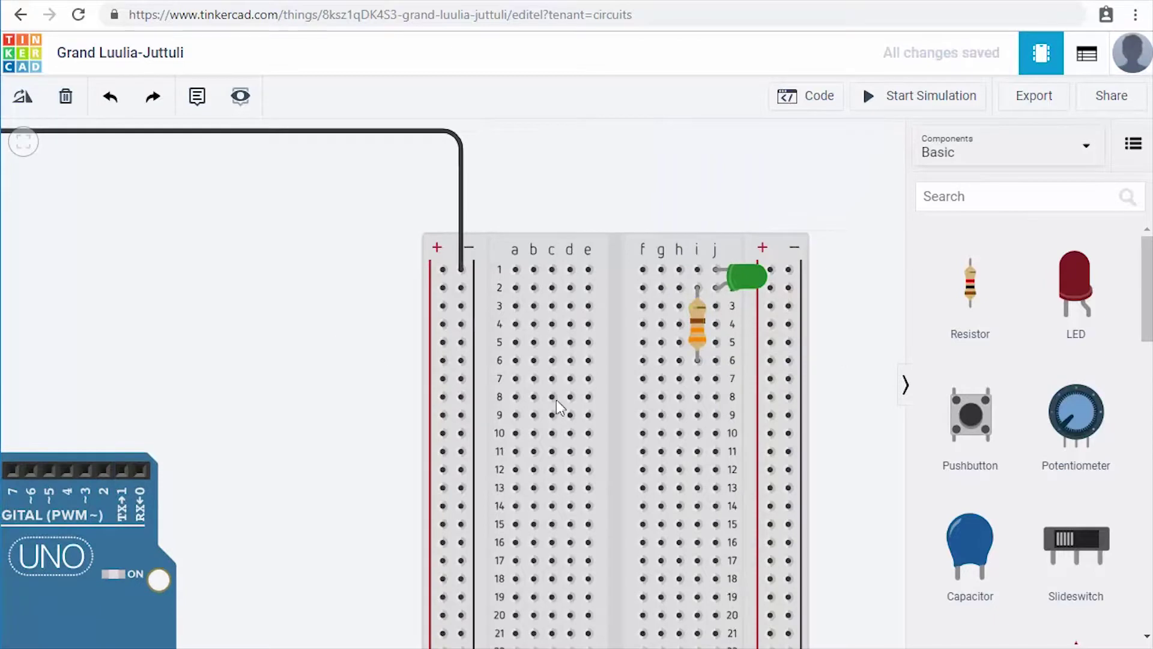
scroll(751, 385, down, 1)
scroll(797, 413, down, 1)
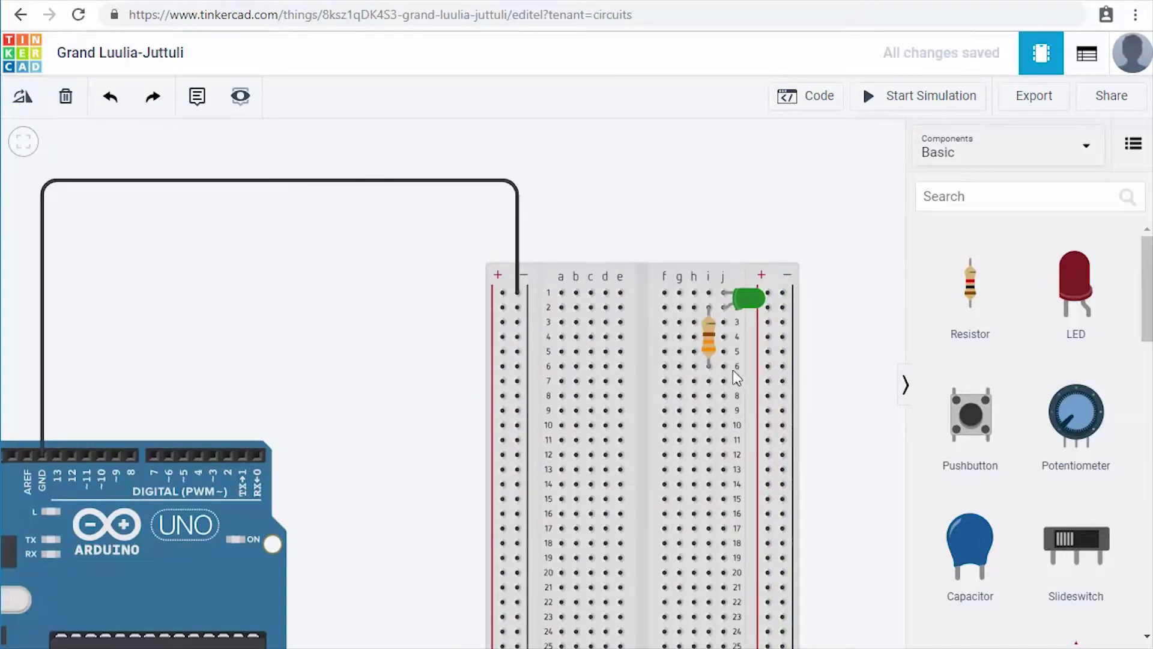
scroll(712, 360, up, 1)
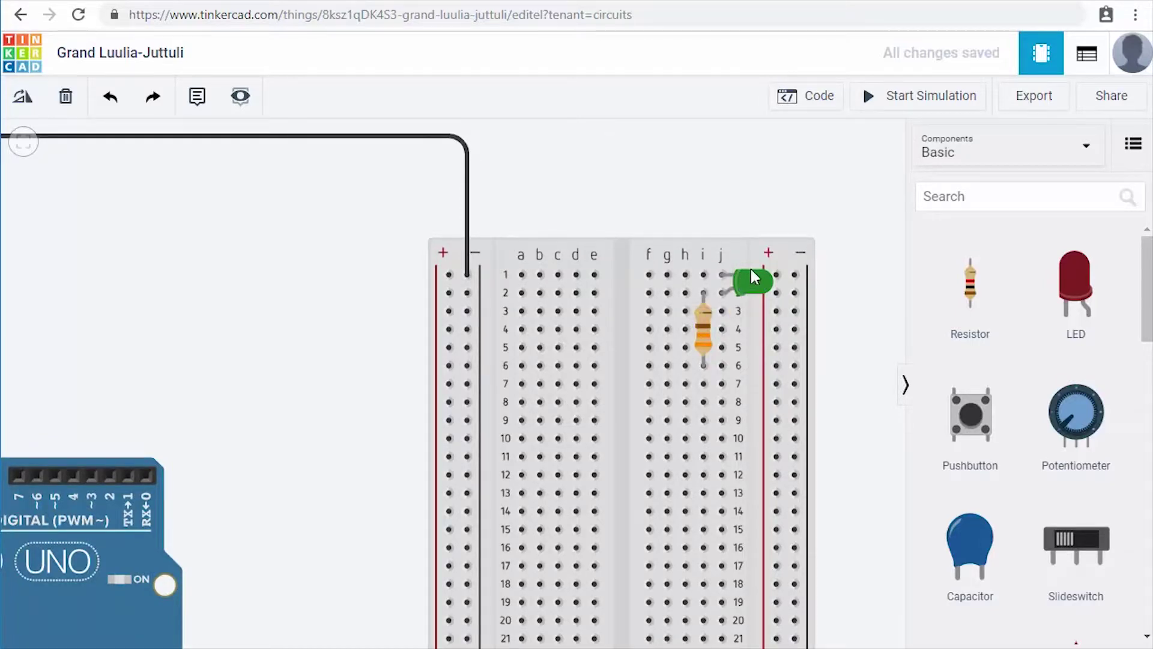
click(647, 276)
click(468, 311)
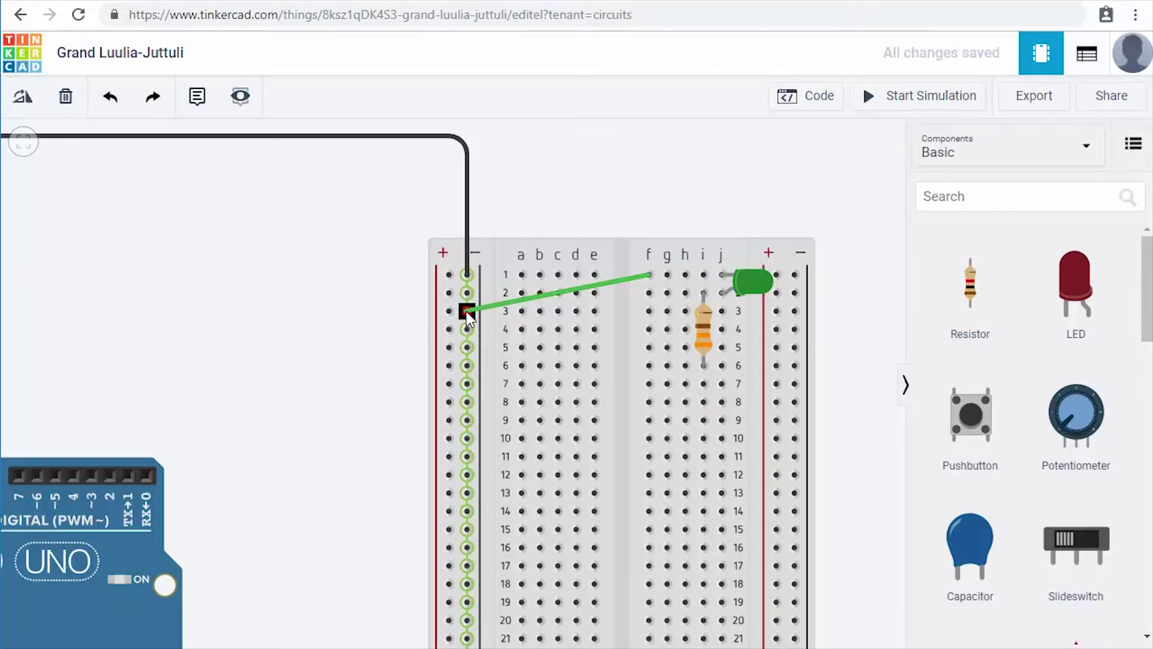
click(467, 313)
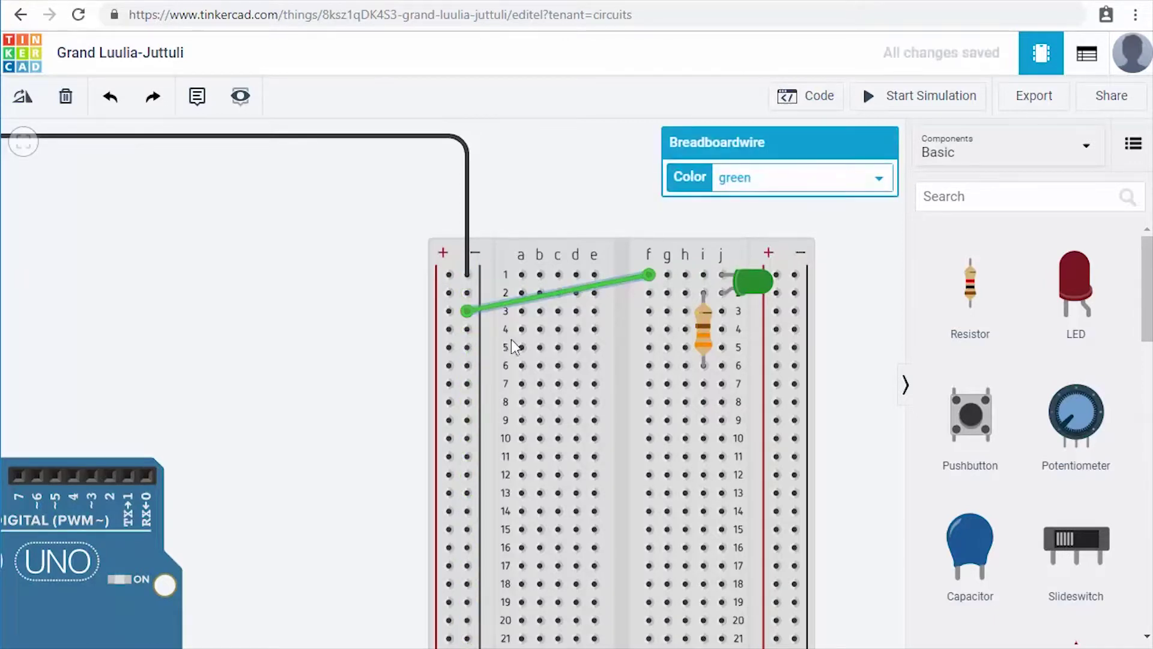
click(877, 180)
click(753, 259)
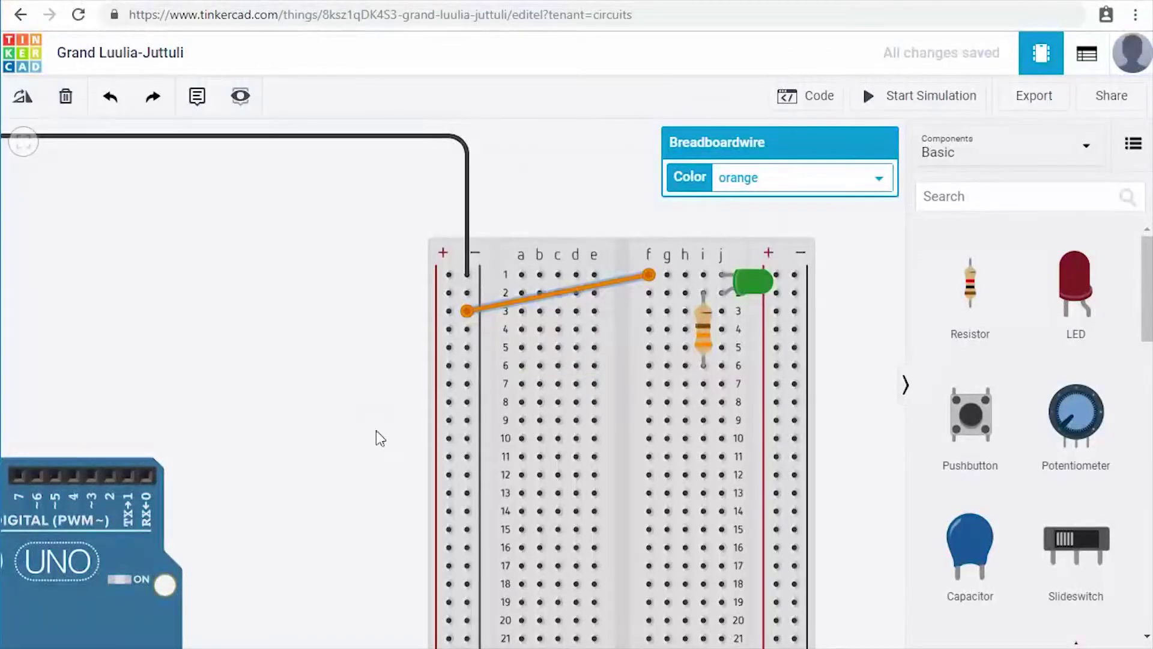
Wire the Arduino's digital pin 7 to breadboard hole f6, with a corner above the pin
scroll(376, 430, up, 1)
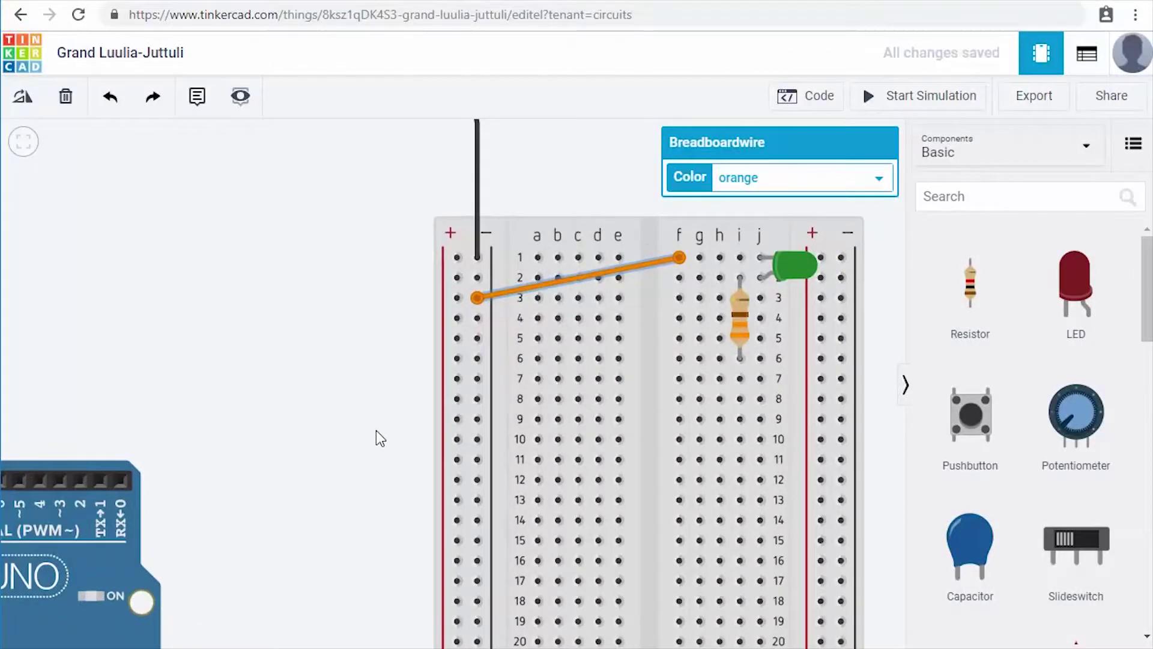
scroll(376, 430, down, 1)
scroll(391, 439, down, 1)
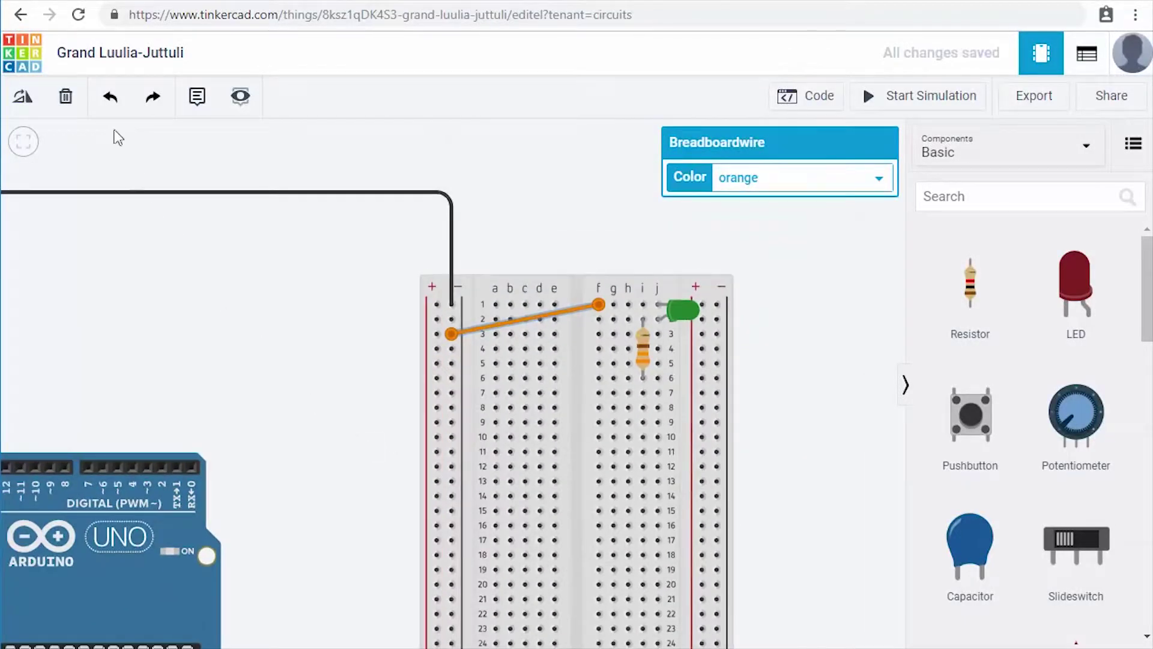
key(f)
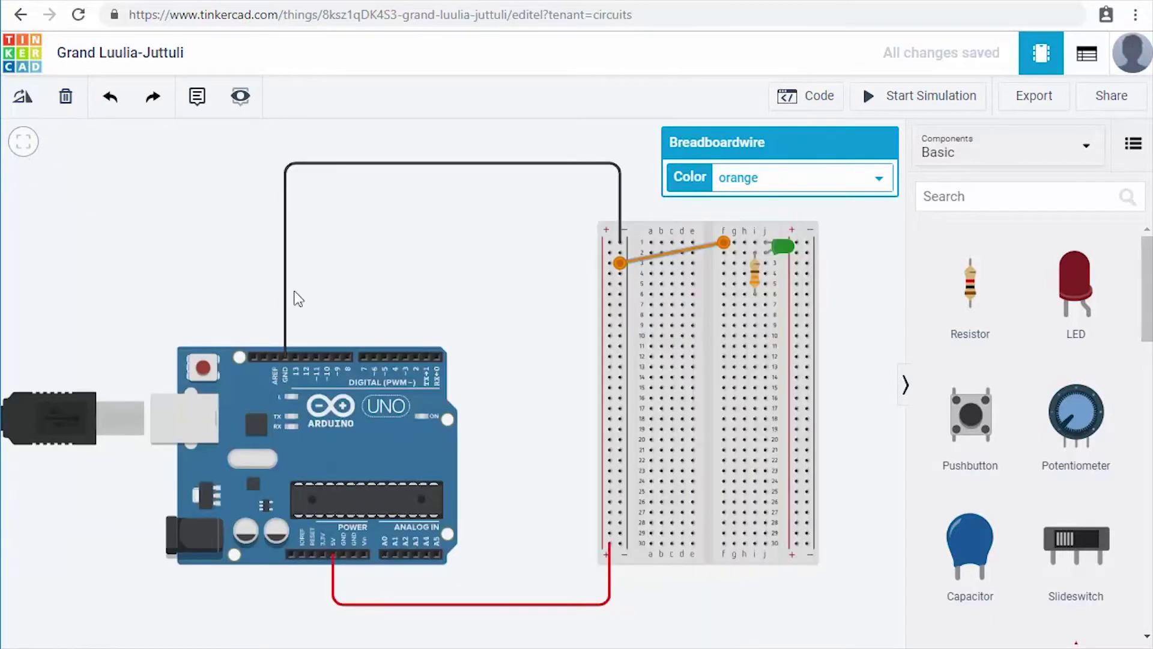
scroll(499, 265, up, 1)
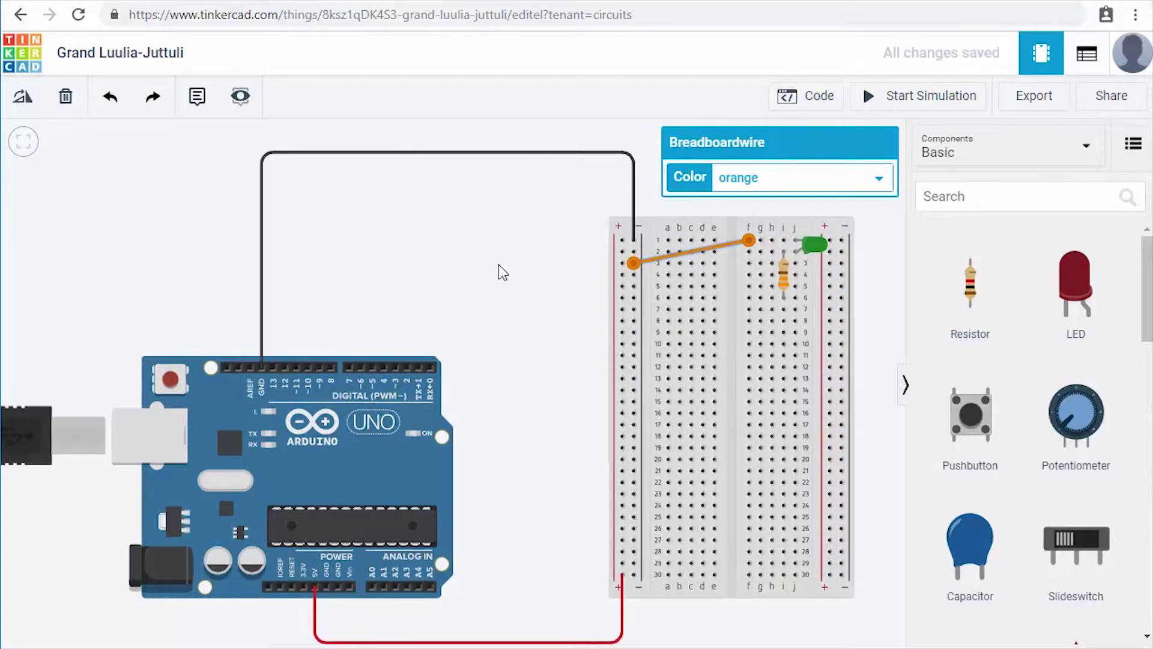
scroll(498, 265, up, 1)
scroll(498, 266, up, 1)
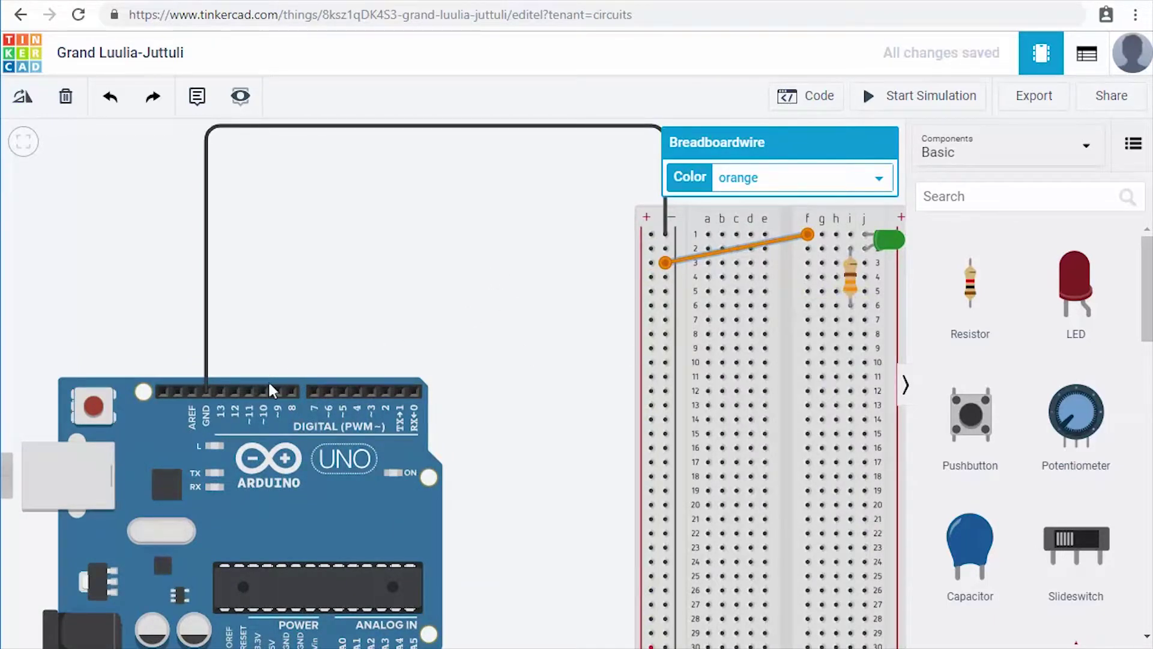
click(312, 391)
click(314, 289)
click(807, 306)
click(807, 306)
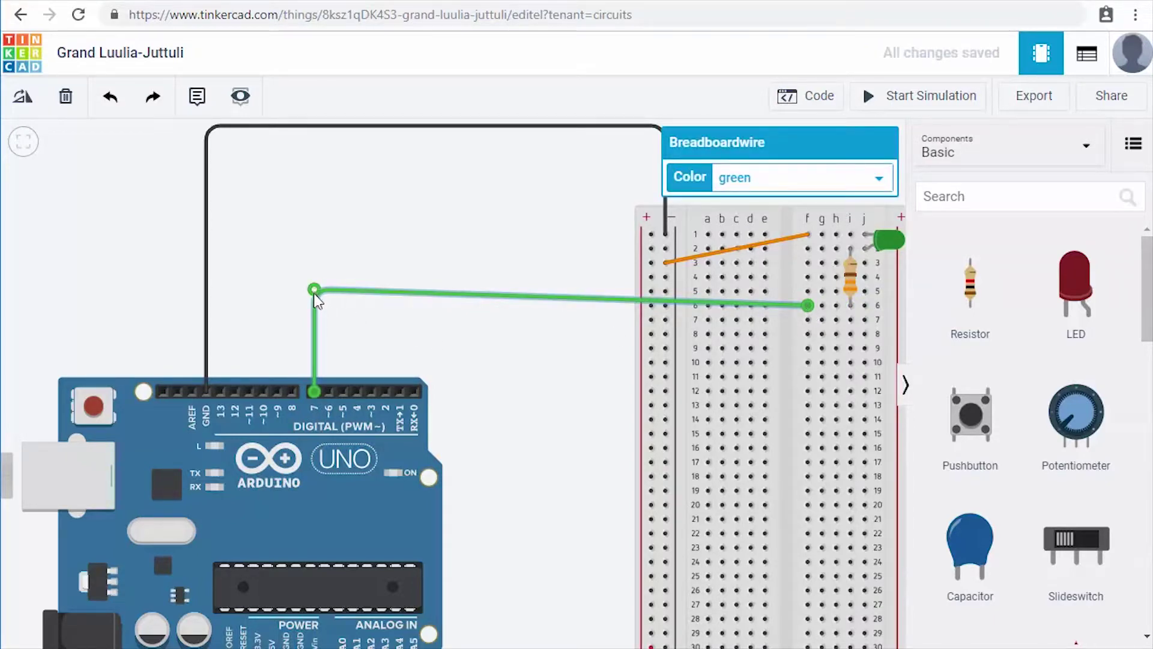
Level the pin 7 wire's corner with row 6 so the wire runs horizontally, and color the wire orange
drag(315, 294, 316, 307)
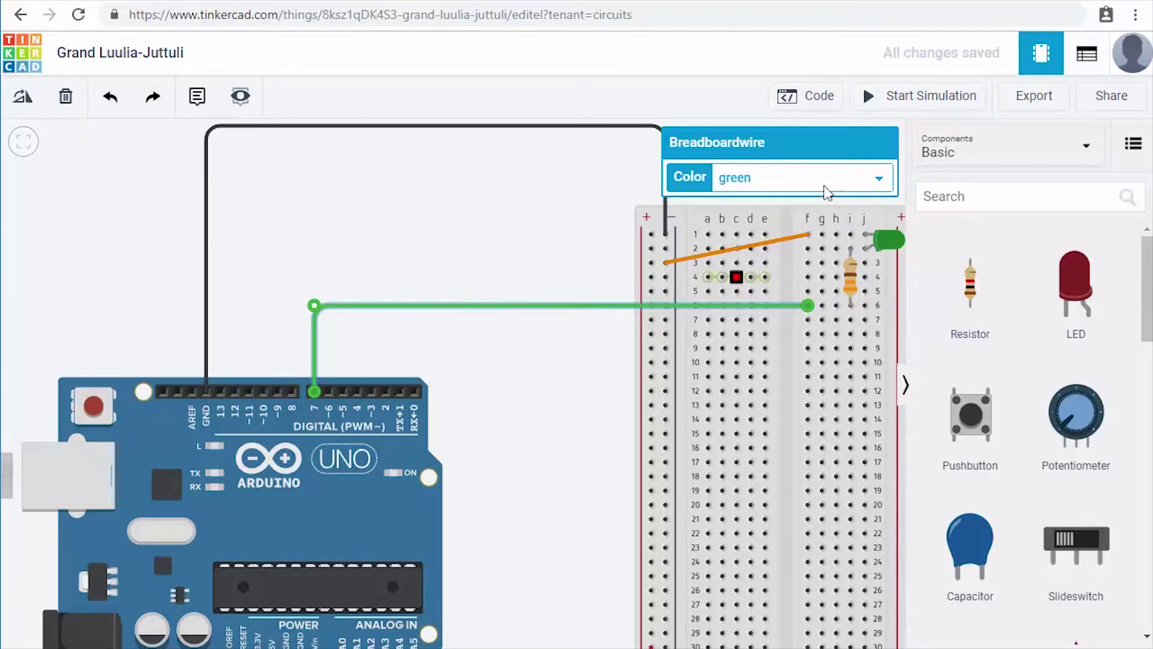
click(879, 176)
click(751, 256)
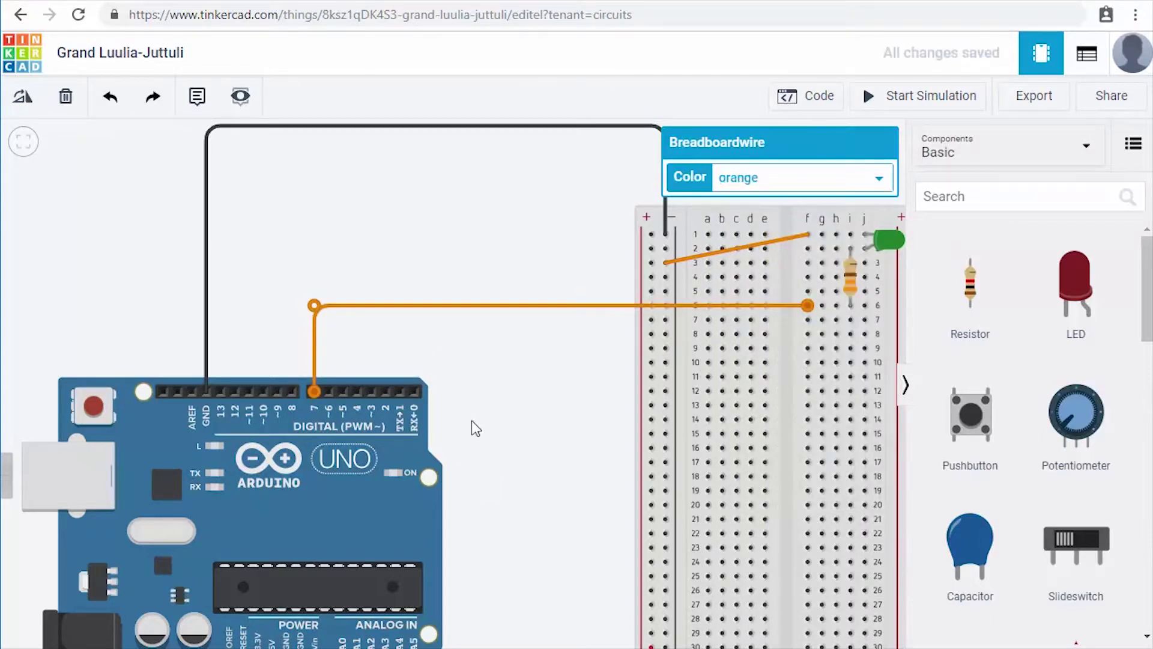
Open the Arduino's code editor and switch it from blocks to text-only mode, accepting the loss of the blocks
scroll(475, 428, down, 3)
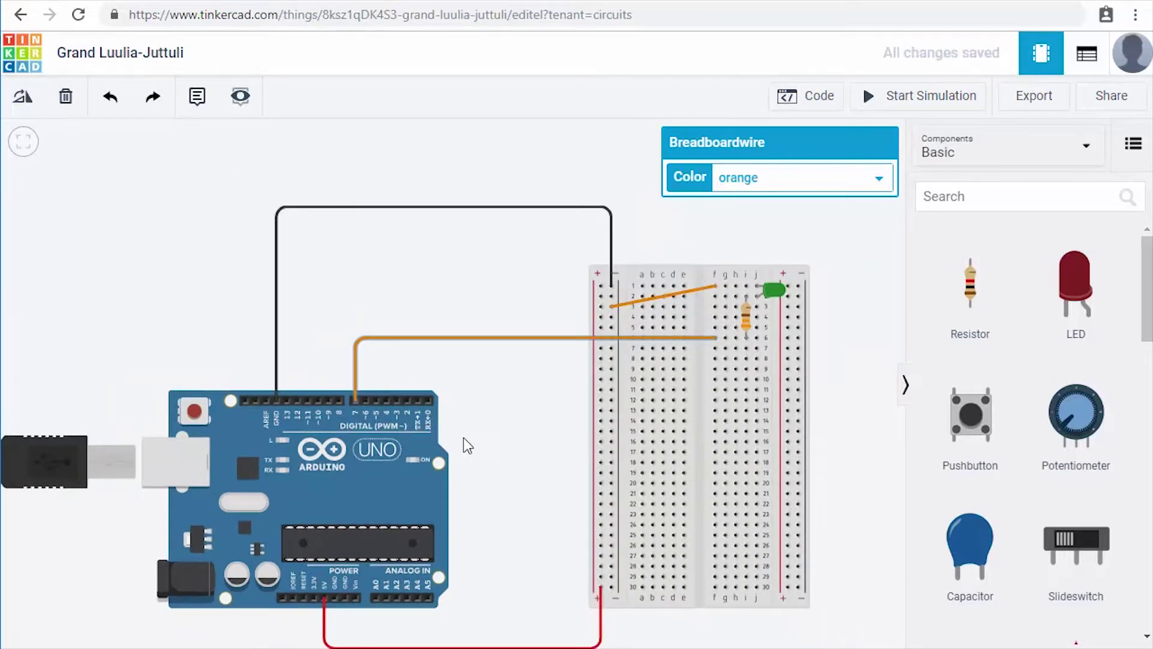
scroll(467, 446, down, 1)
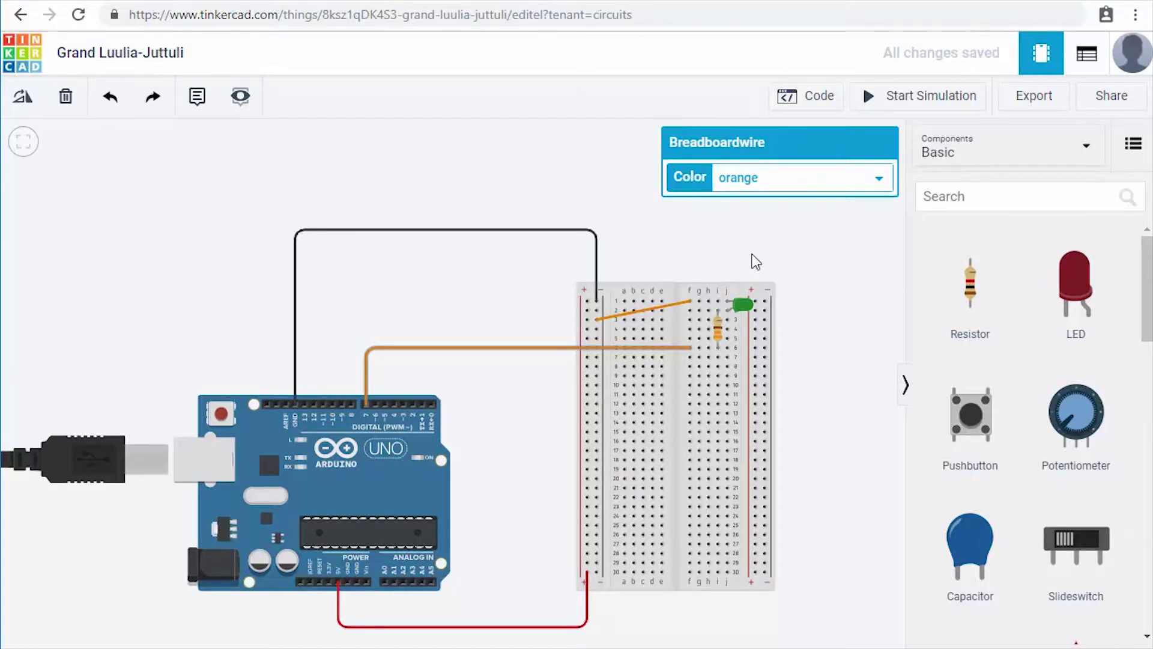
click(820, 99)
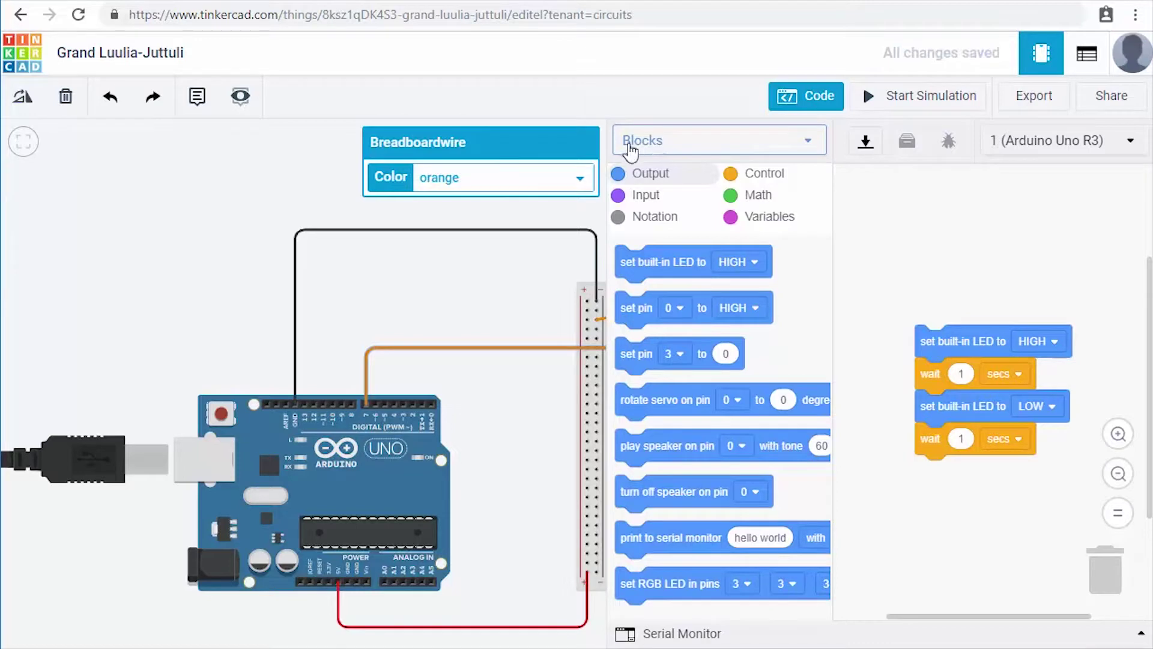
click(814, 149)
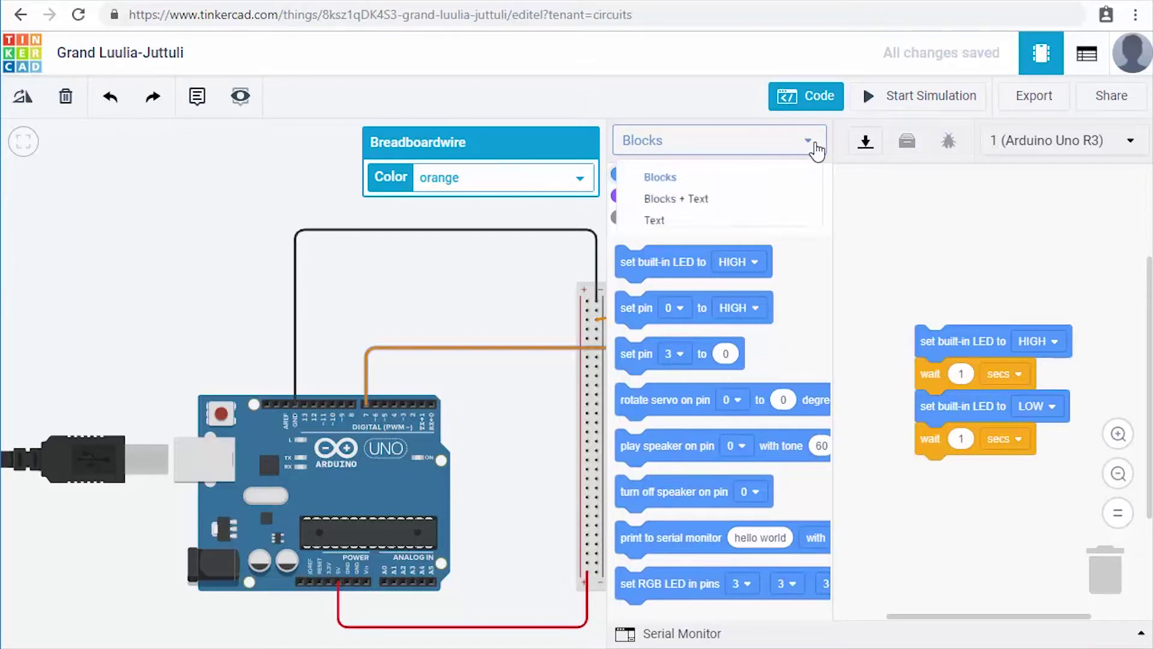
click(664, 229)
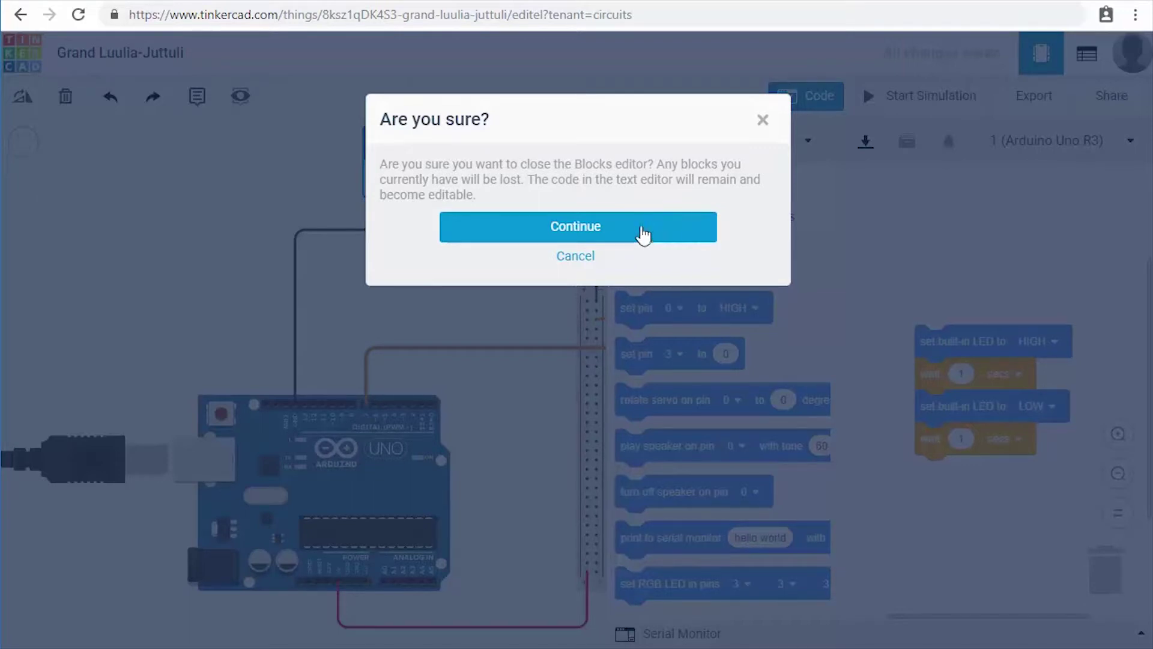
click(595, 228)
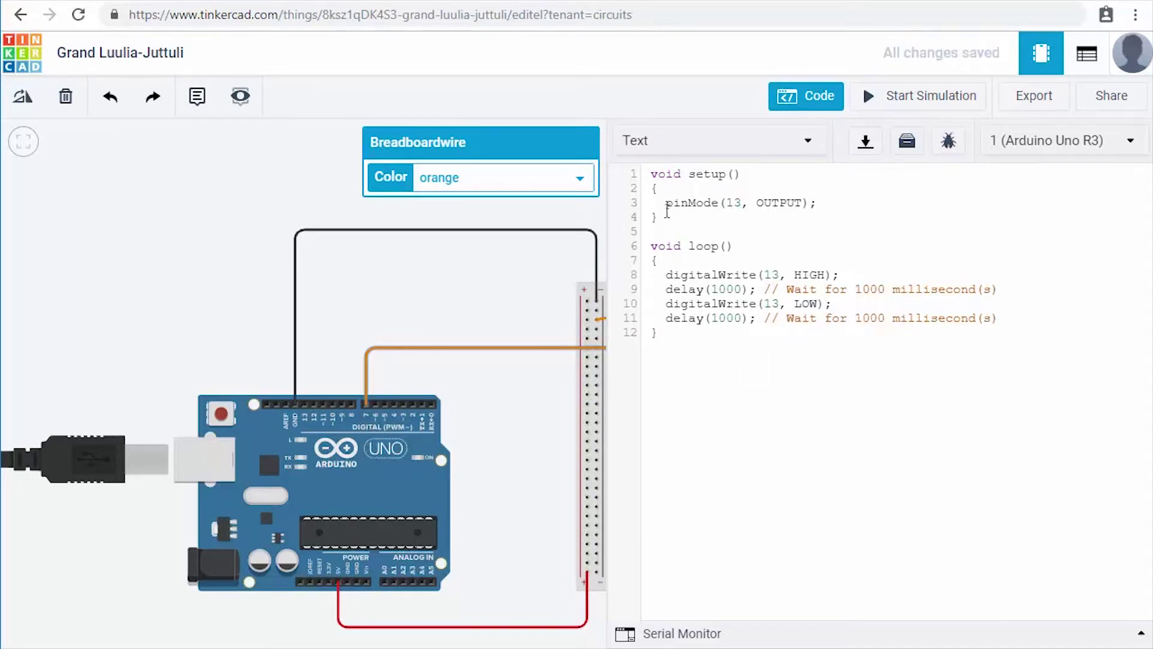
Change the pin number to 7 in the pinMode call and in both digitalWrite calls
click(743, 202)
key(BackSpace)
key(BackSpace)
text(7)
key(BackSpace)
key(BackSpace)
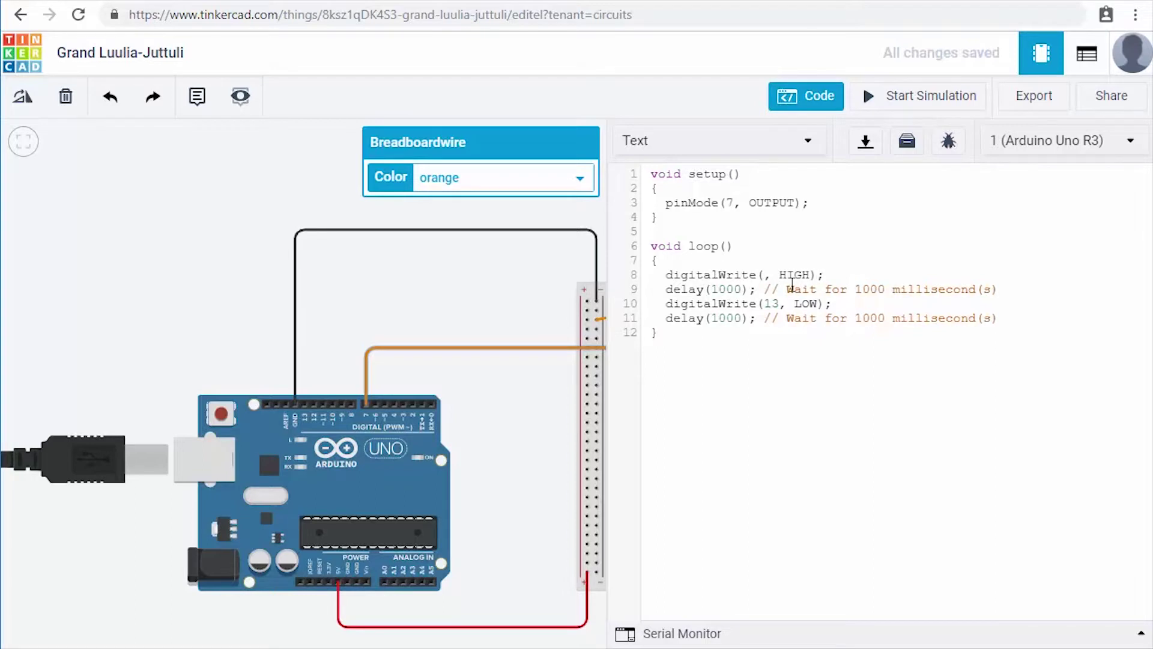
text(7)
click(781, 304)
key(BackSpace)
key(BackSpace)
text(7)
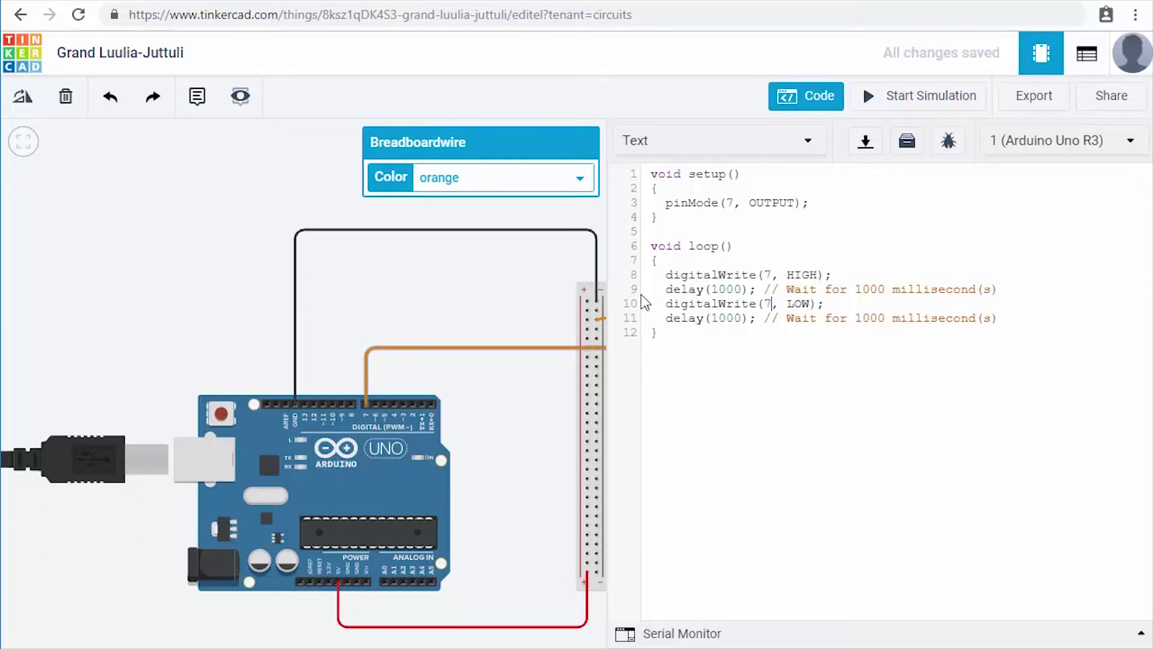
Set the delay after the HIGH write to 2000 and delete the wait comments behind both delay lines
click(719, 290)
key(BackSpace)
text(2)
drag(997, 289, 766, 293)
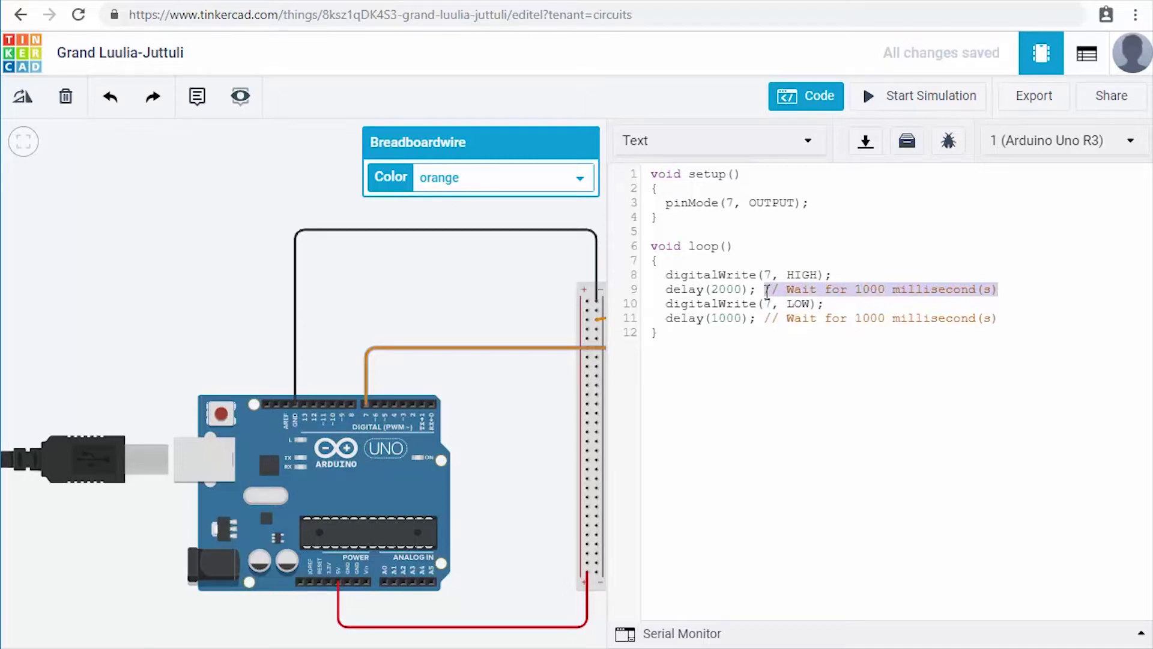
key(BackSpace)
drag(992, 317, 765, 315)
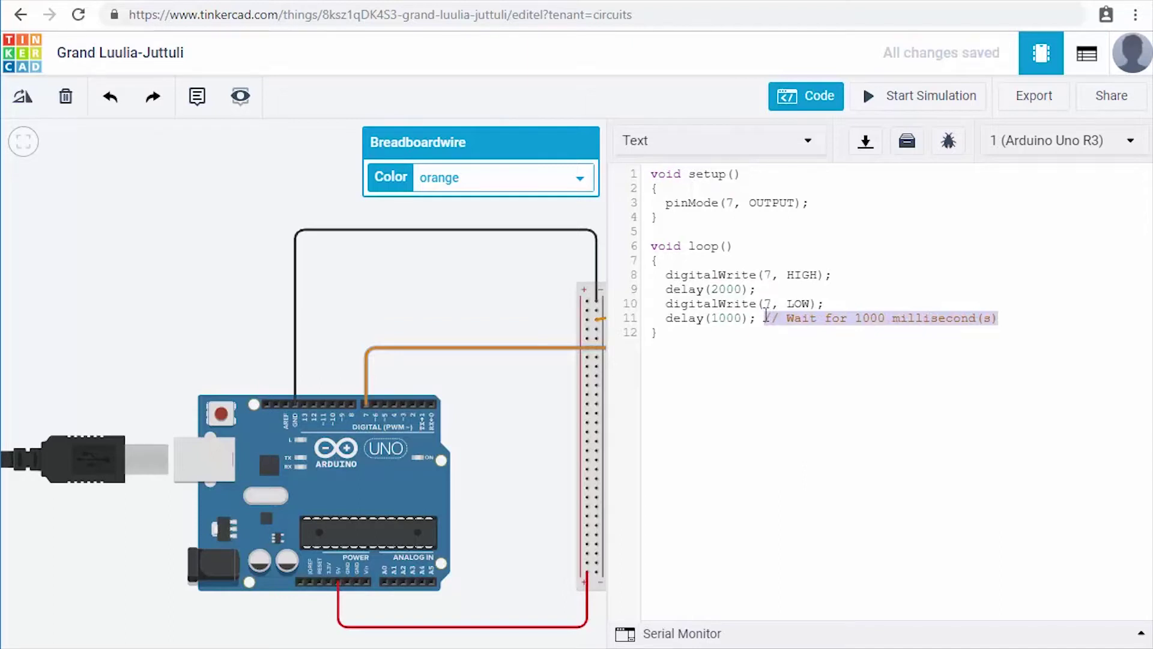
key(BackSpace)
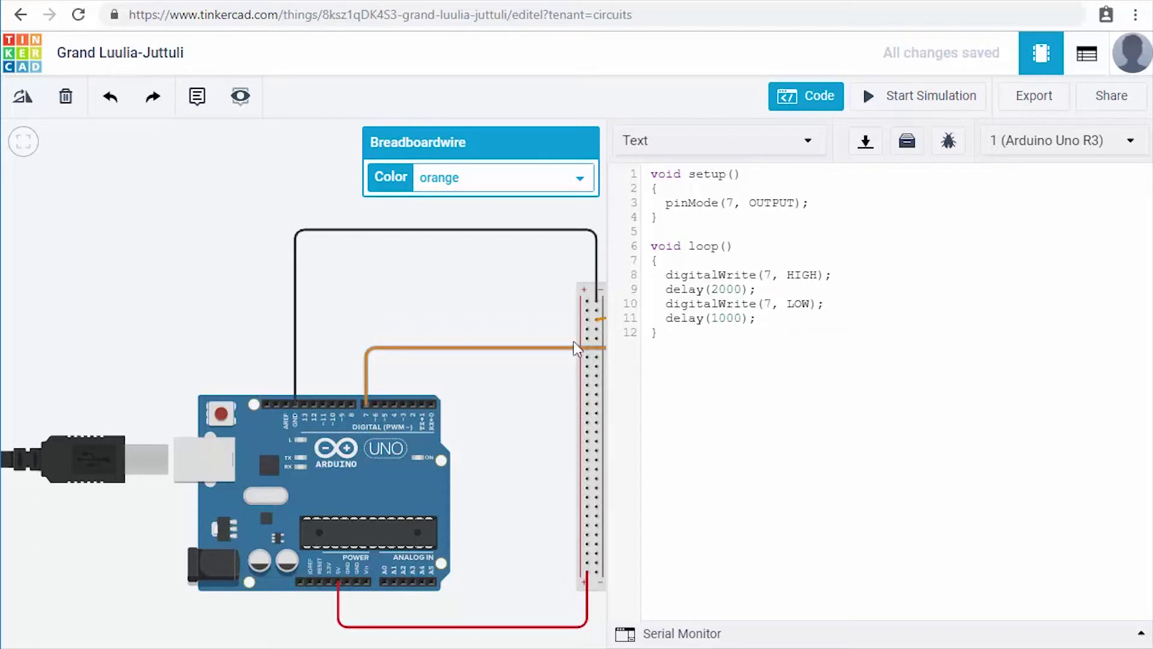
Fit the whole circuit in view and run the simulation to check the LED's blinking, stopping it when done
click(24, 144)
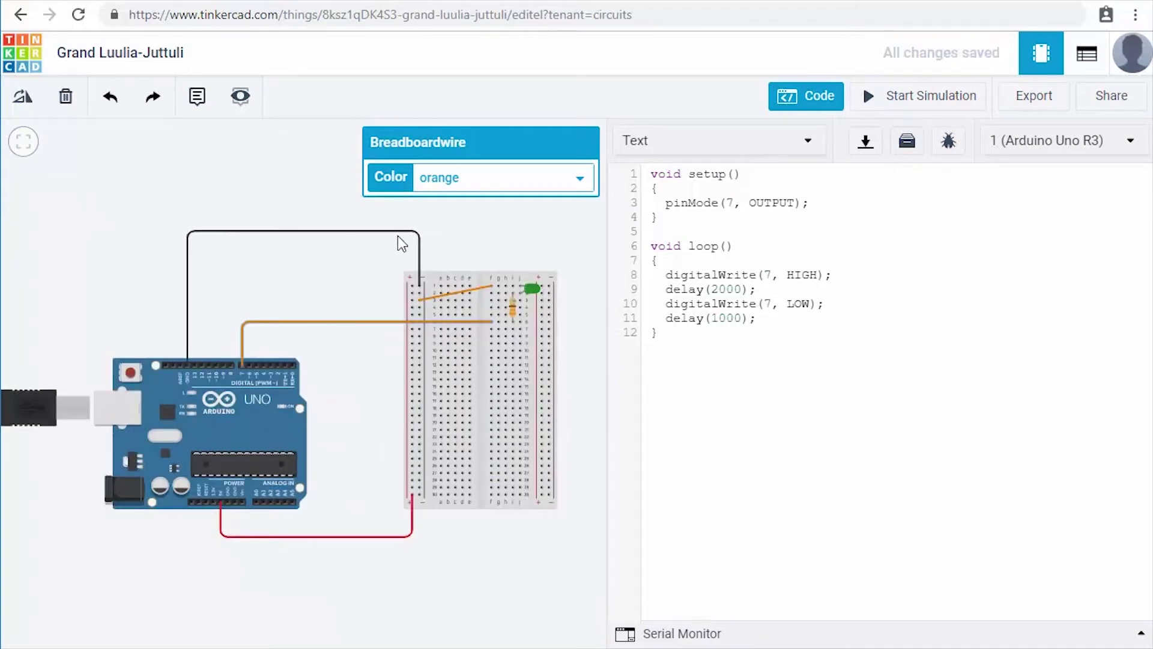
scroll(397, 235, up, 1)
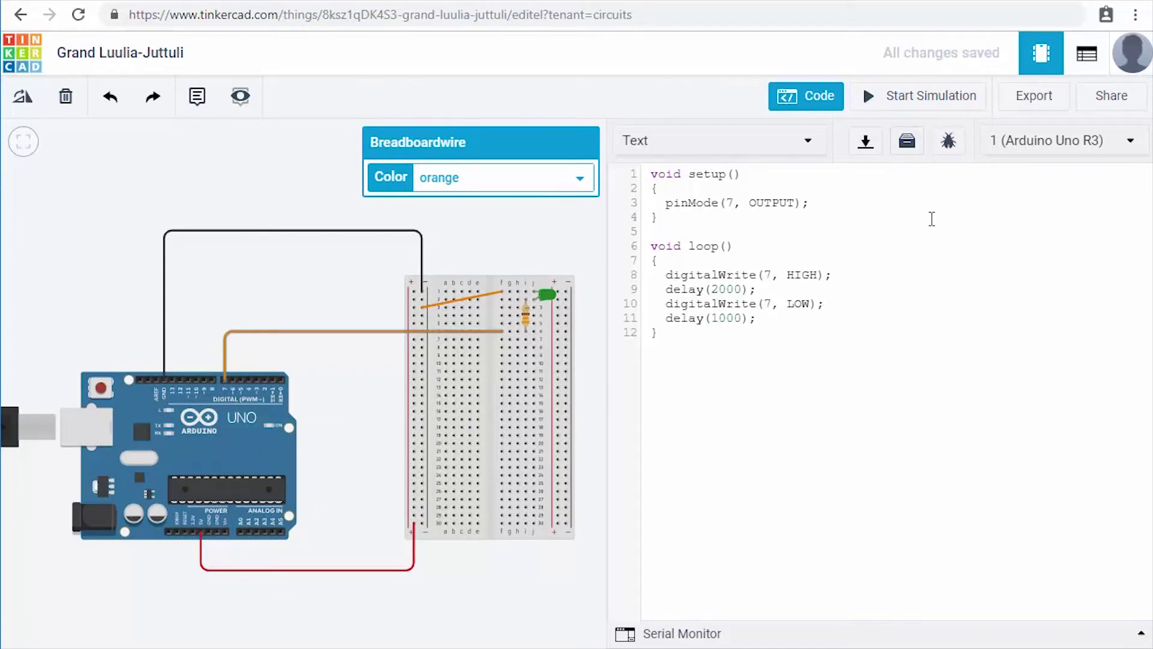
click(922, 102)
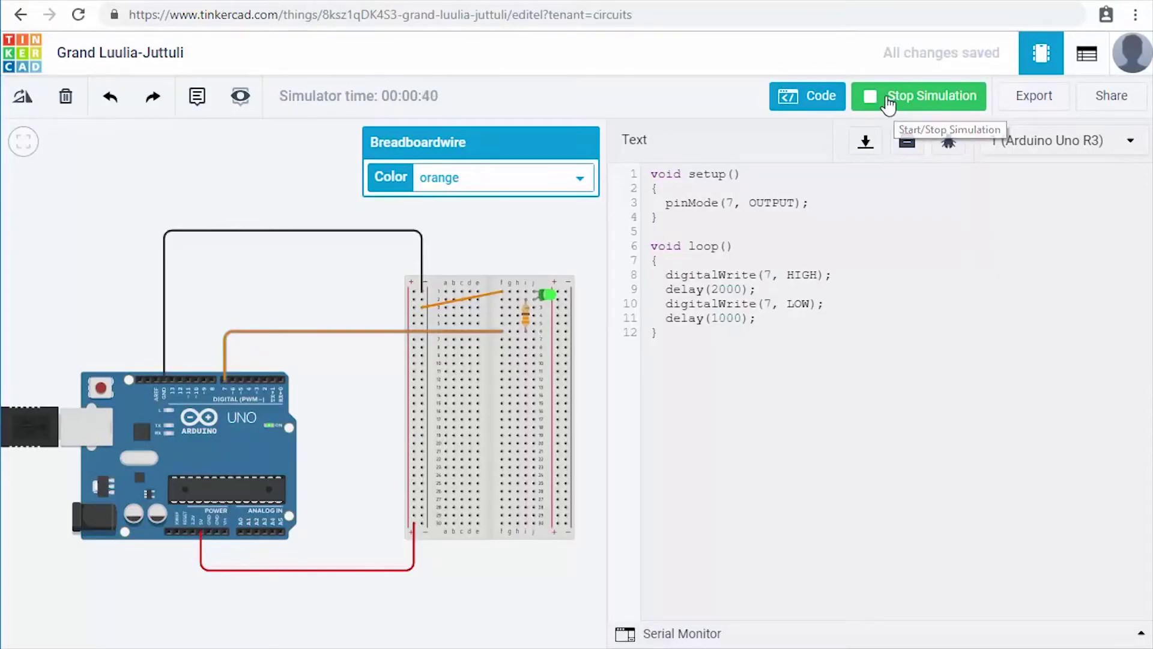
click(903, 99)
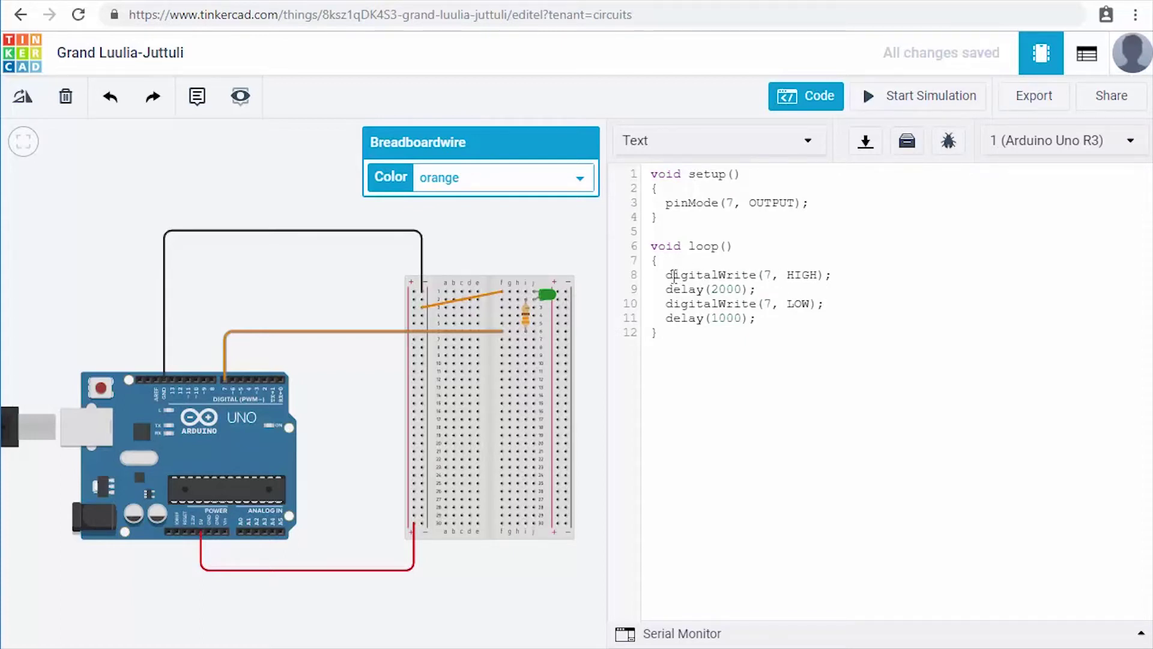
Misspell the HIGH line's digitalWrite call as digitalWrte and try to run the simulation to demonstrate a code error
click(742, 274)
key(BackSpace)
click(907, 99)
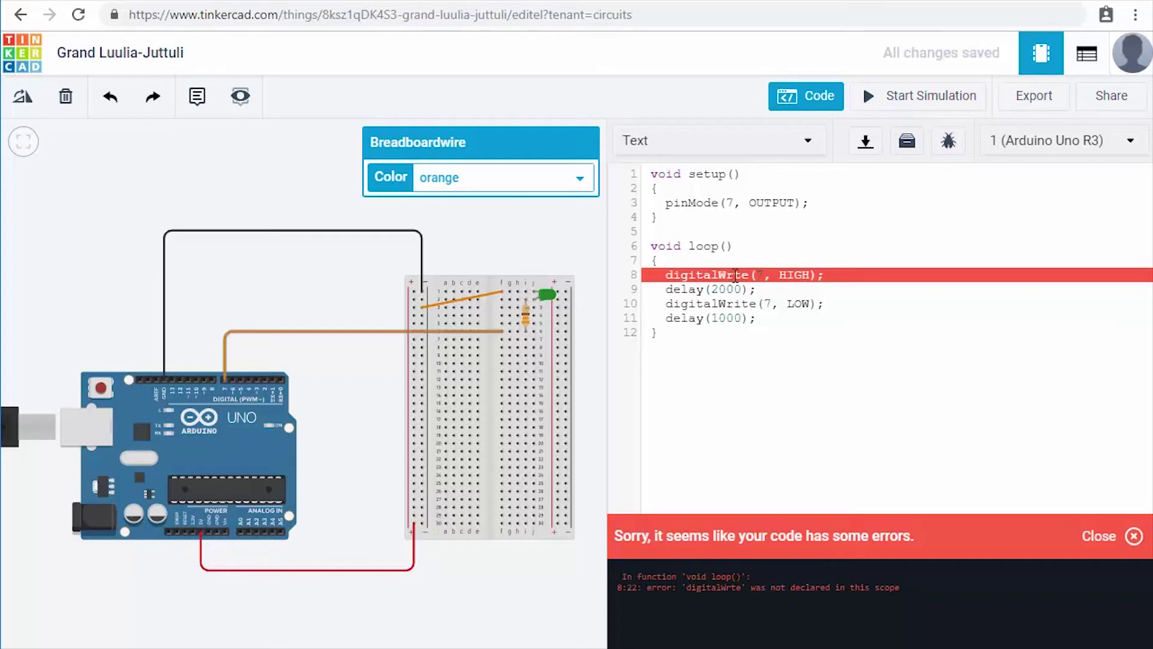
Restore the missing i in the HIGH line's digitalWrite call, and run and stop the simulation to check the fix
text(i)
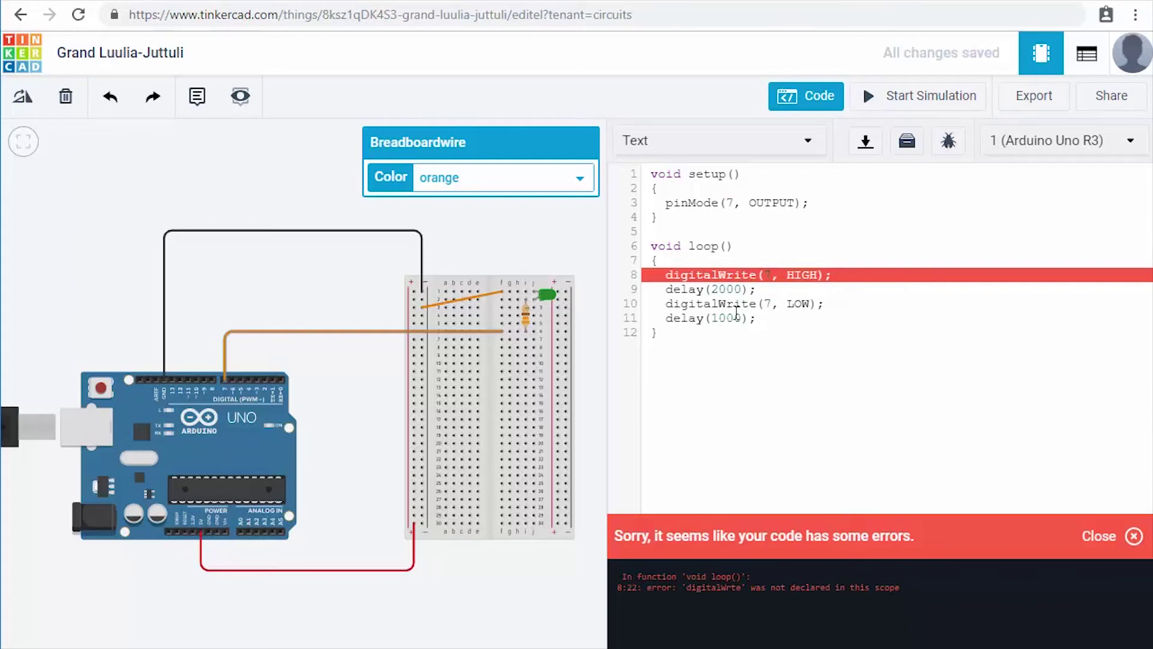
click(926, 98)
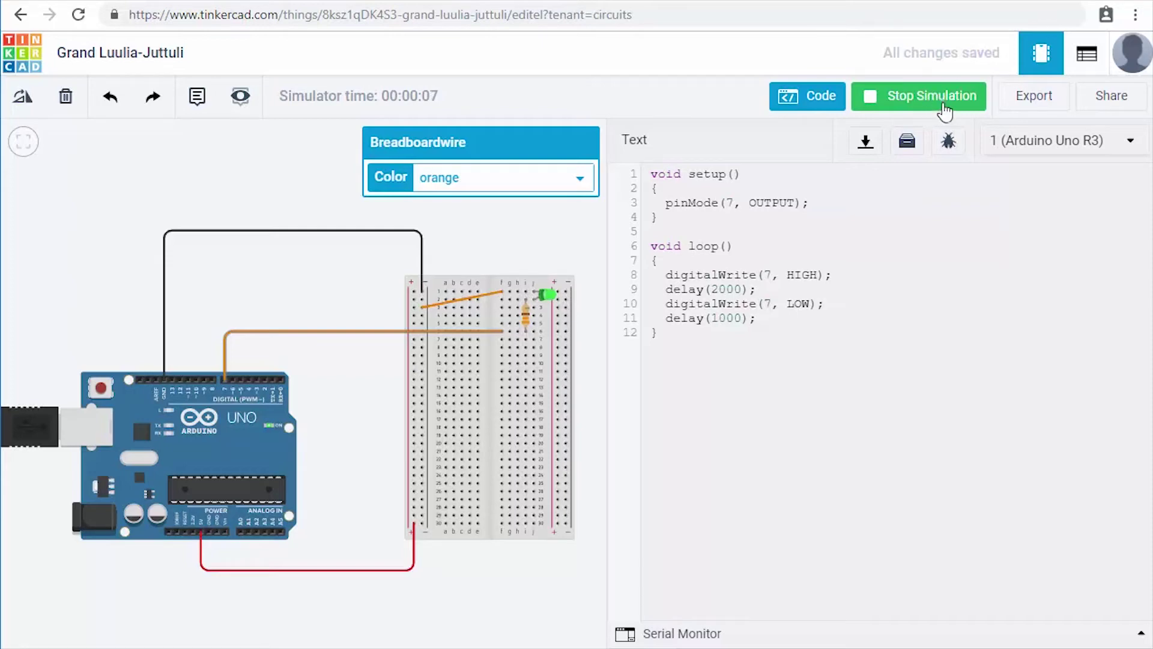
click(904, 99)
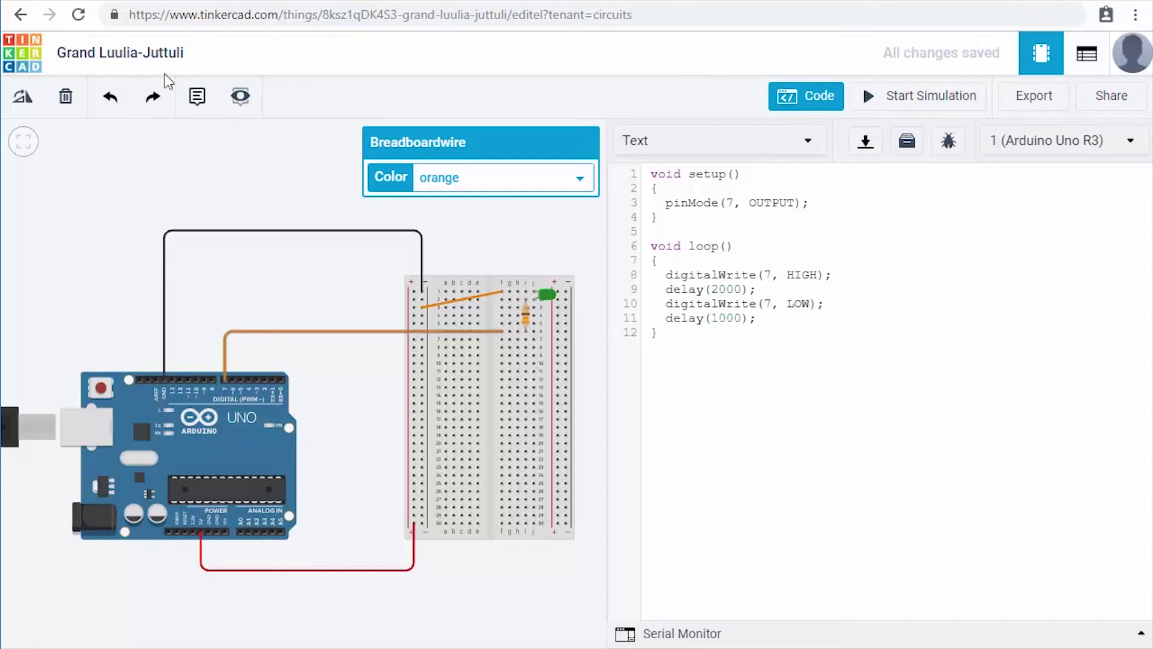
Return to the circuits dashboard and rename the circuit as Exercise #1 in its design properties, saving the changes
click(25, 63)
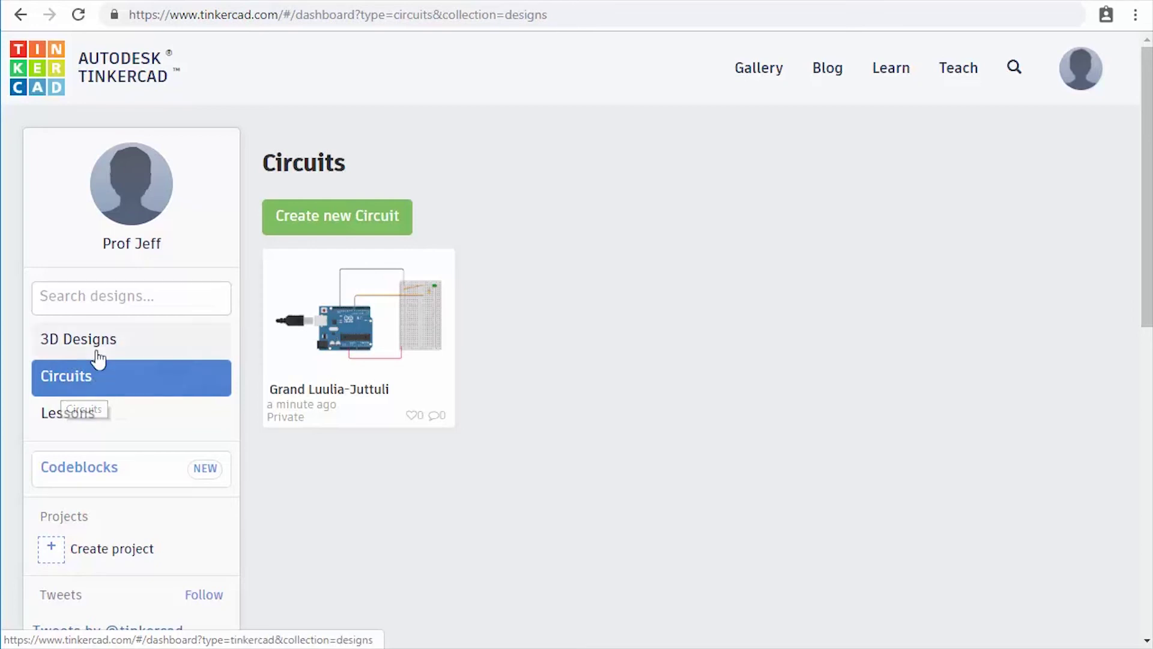
mouse_move(376, 336)
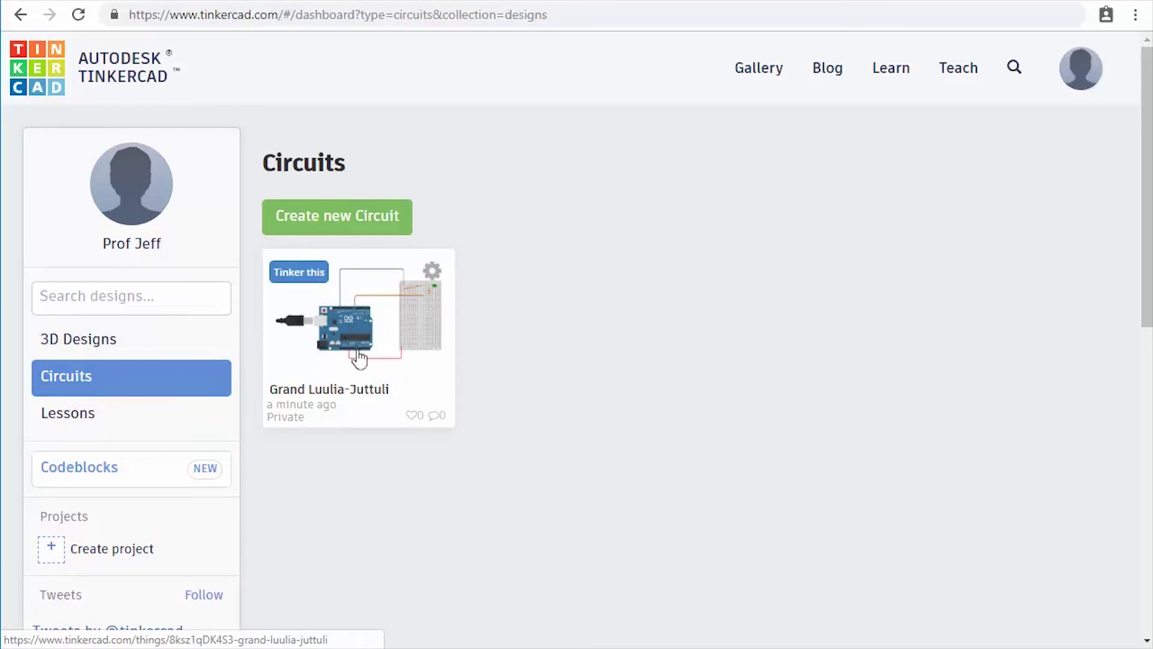
click(435, 276)
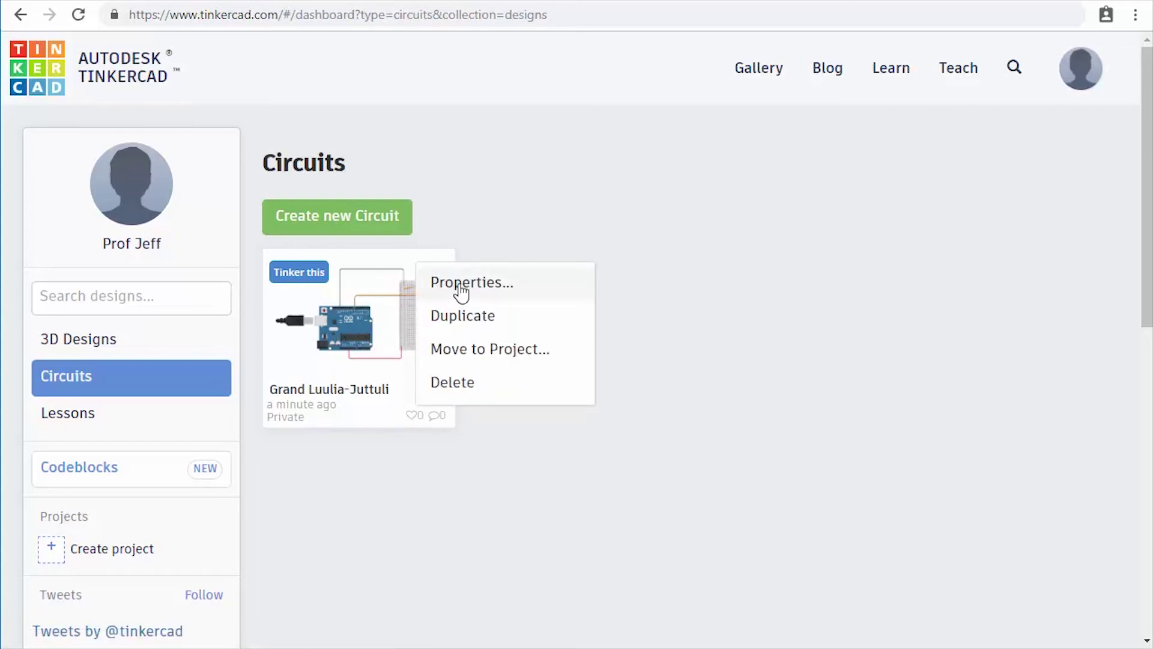
click(461, 290)
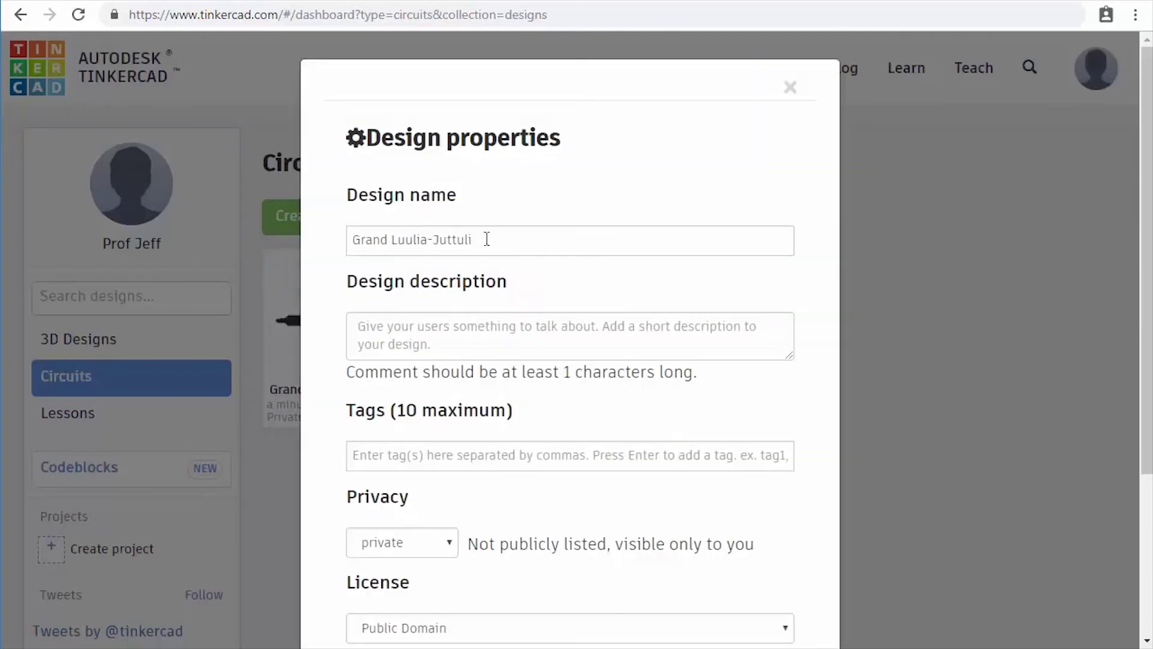
drag(505, 236, 321, 232)
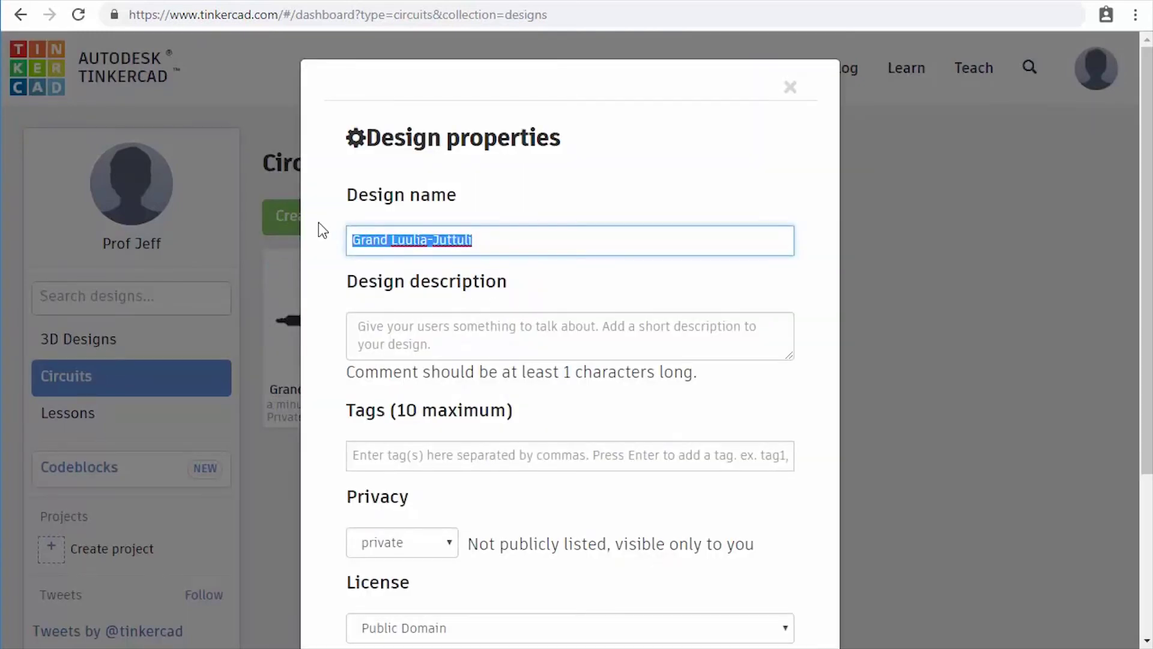
text(E)
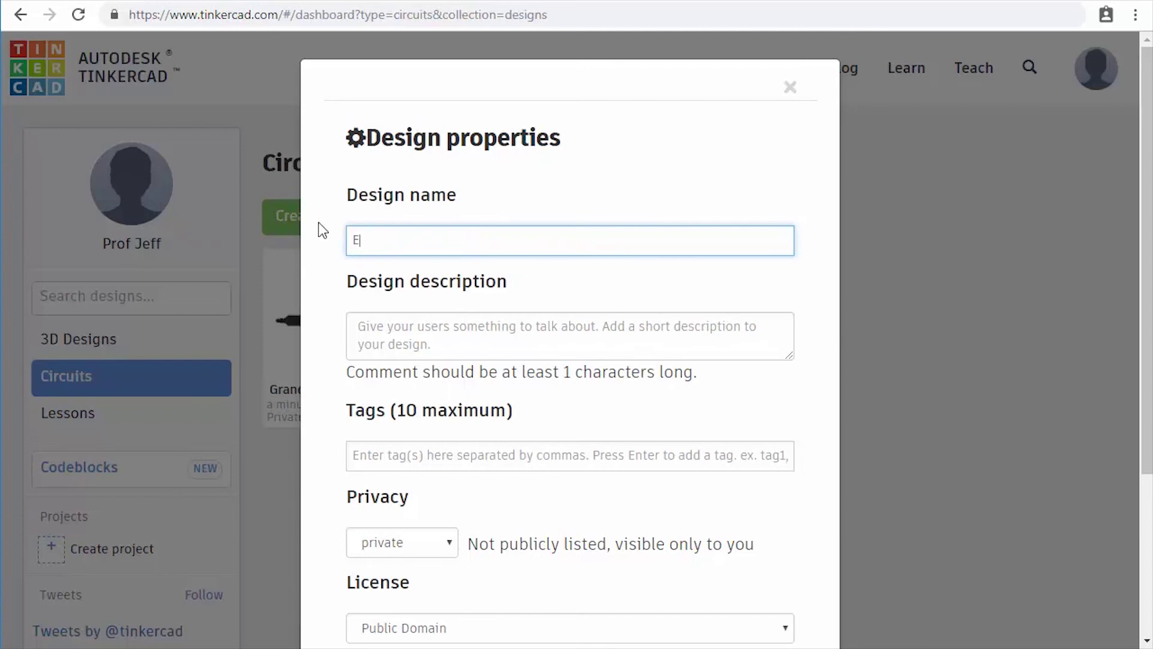
text(xercise #1)
scroll(640, 330, down, 4)
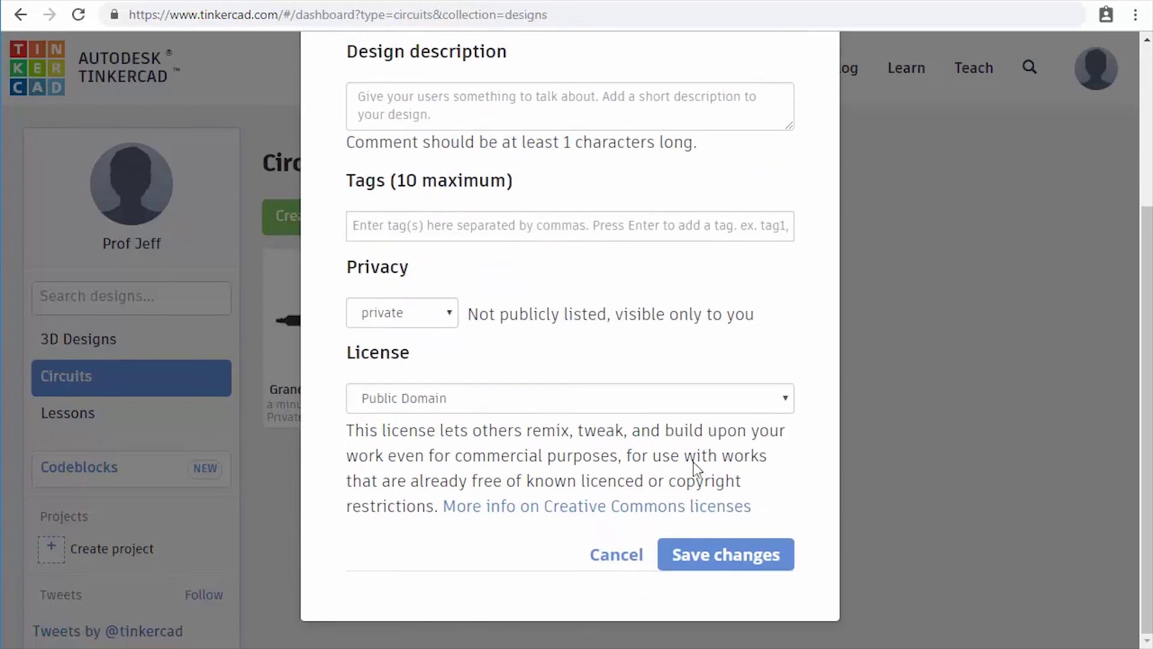
click(733, 553)
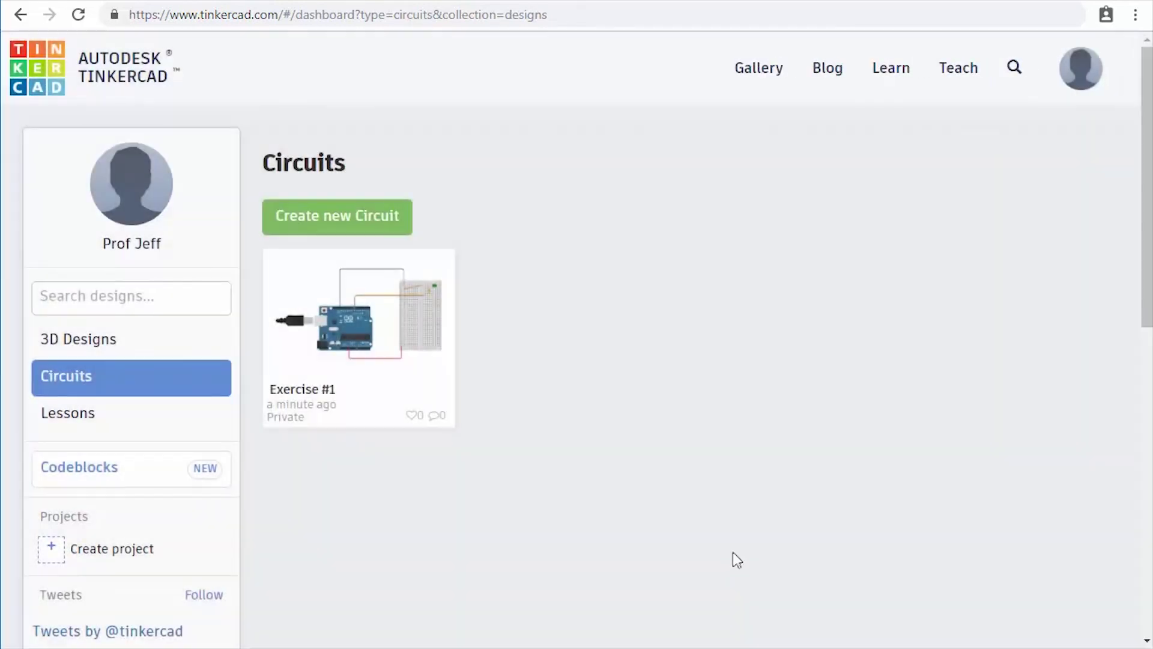
Reopen the Exercise #1 circuit for editing through its design page, and return to the circuits dashboard
mouse_move(334, 392)
mouse_move(416, 404)
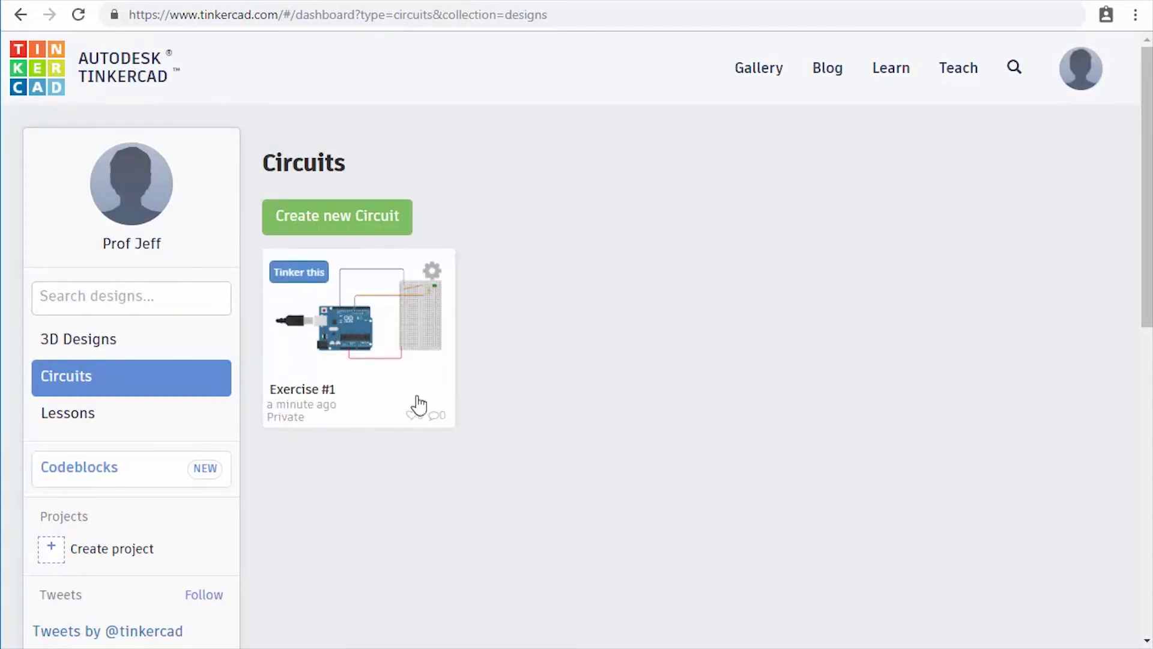
click(361, 343)
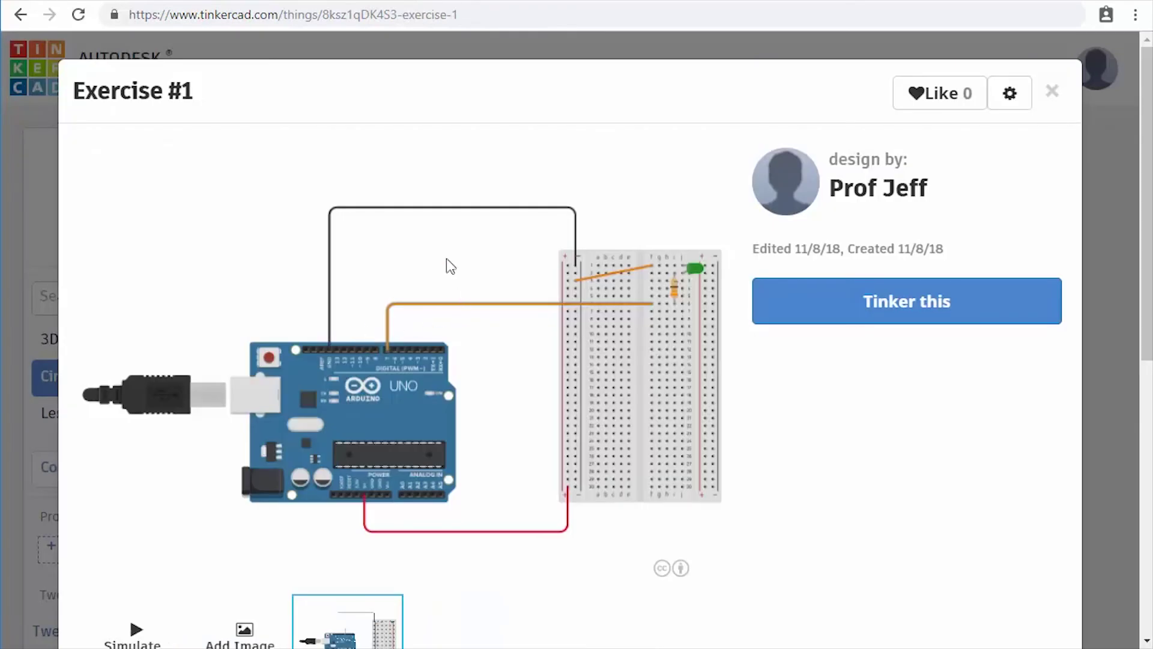
scroll(482, 243, down, 5)
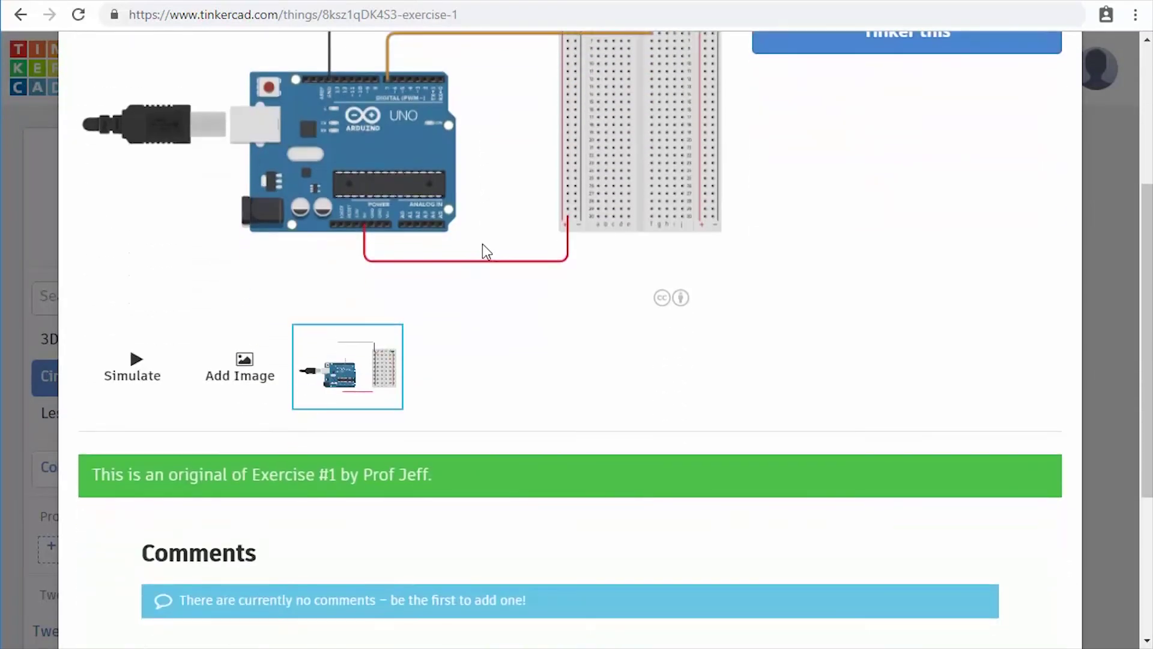
scroll(483, 244, up, 5)
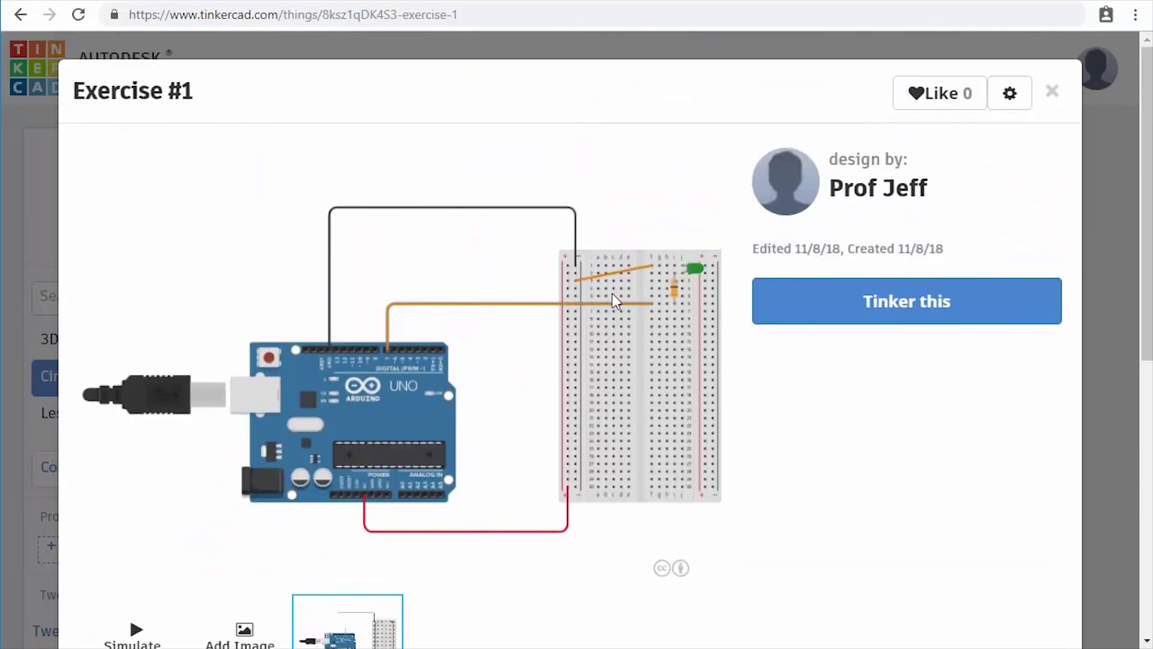
click(918, 307)
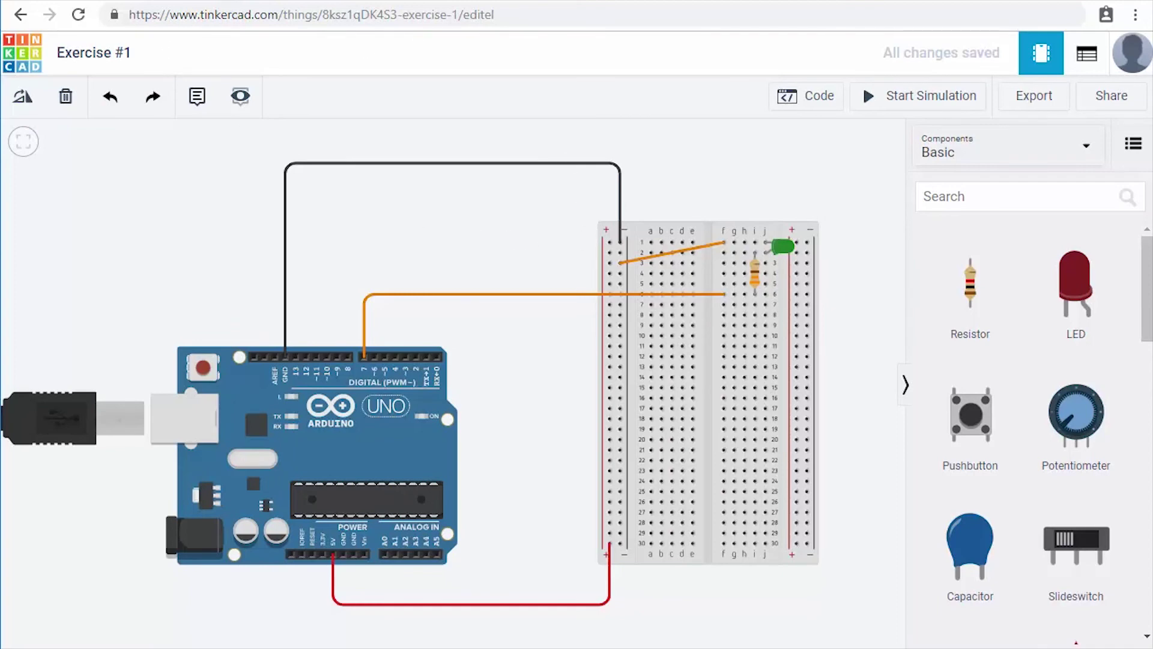
click(10, 55)
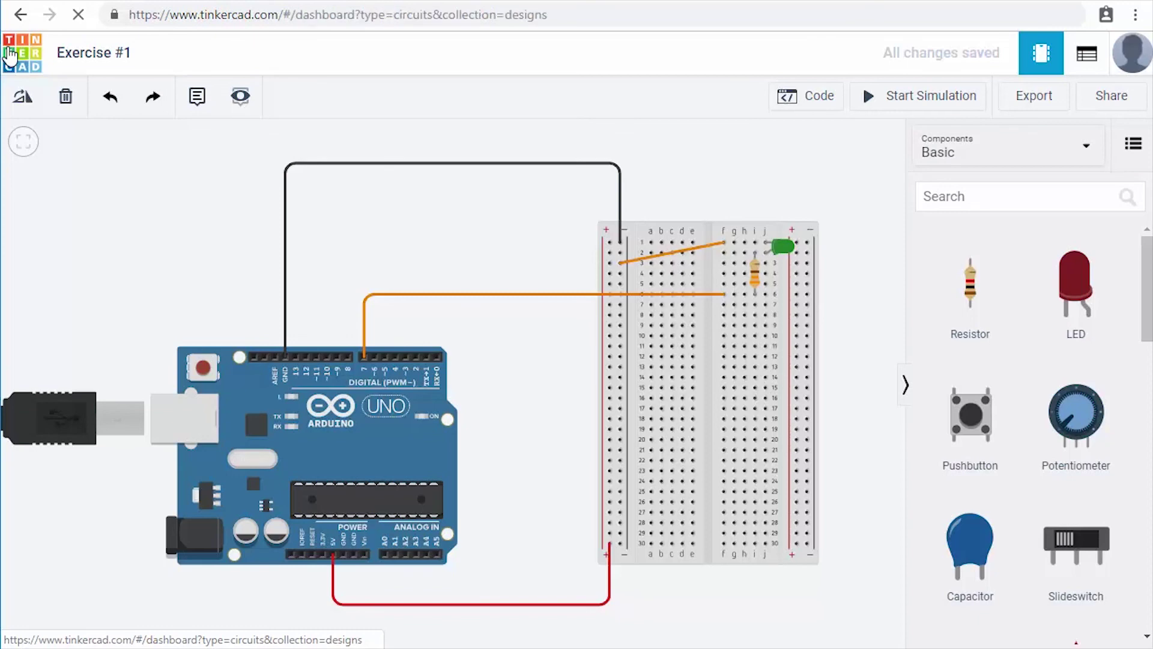